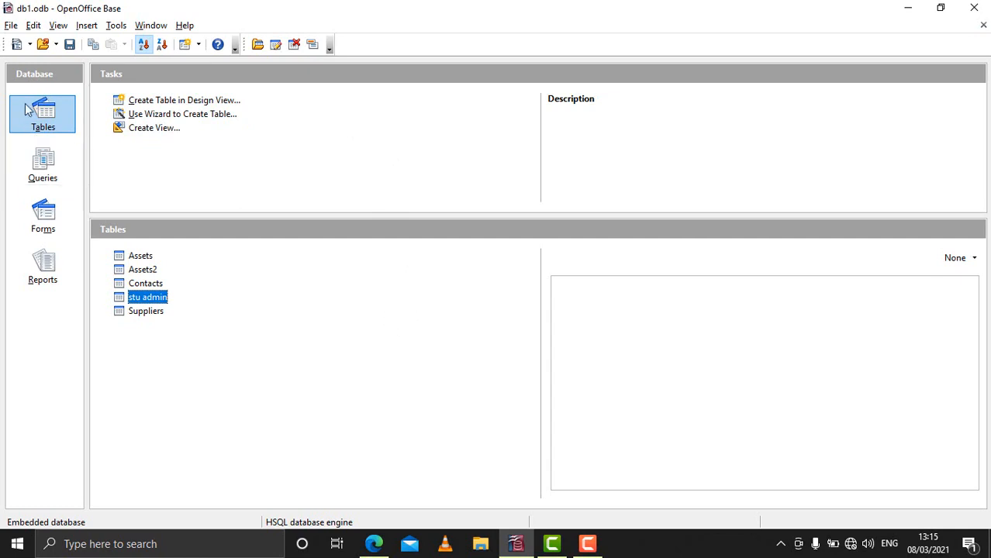
- Create a table in Design View and define its first field as empid with type Number [ NUMERIC ]
left_click(195, 104)
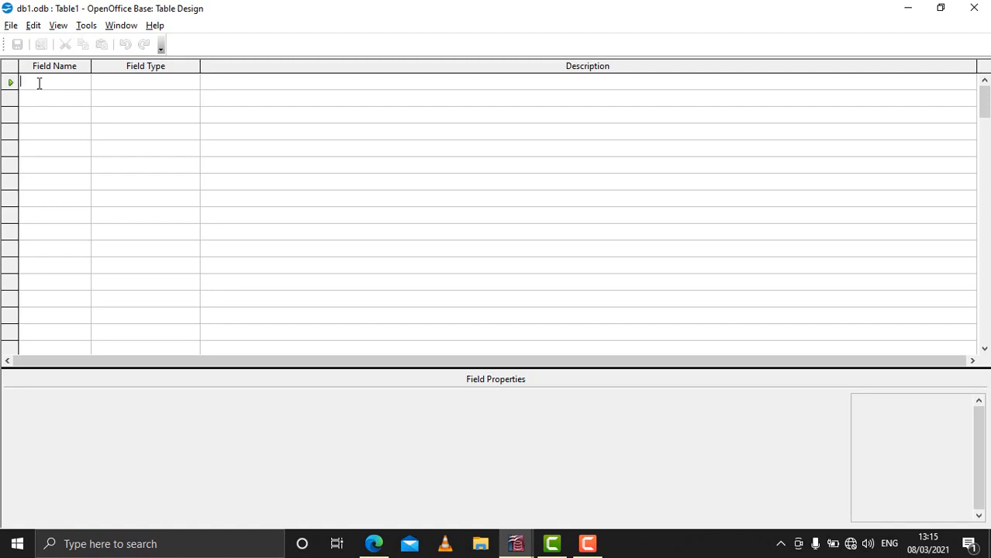
type("em")
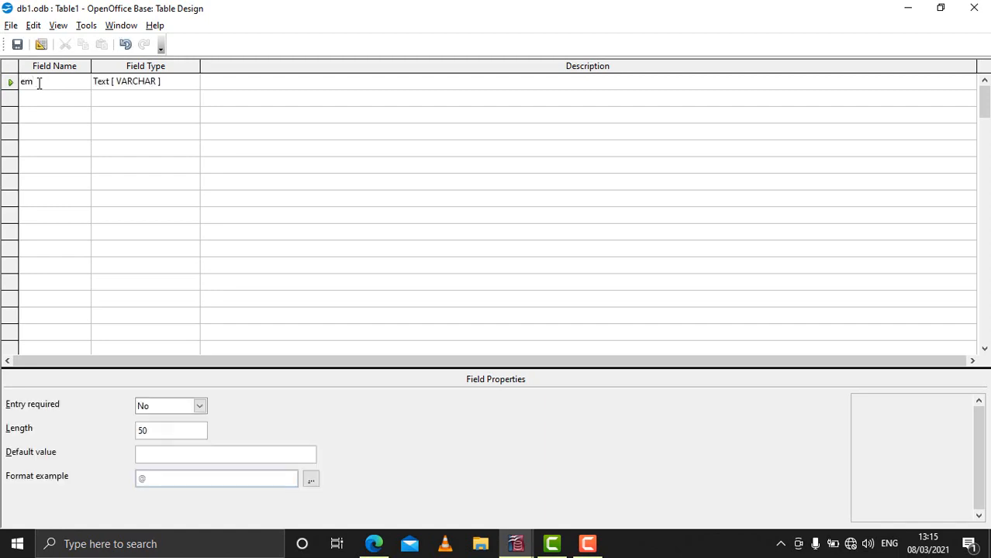
type("pid")
key("Tab")
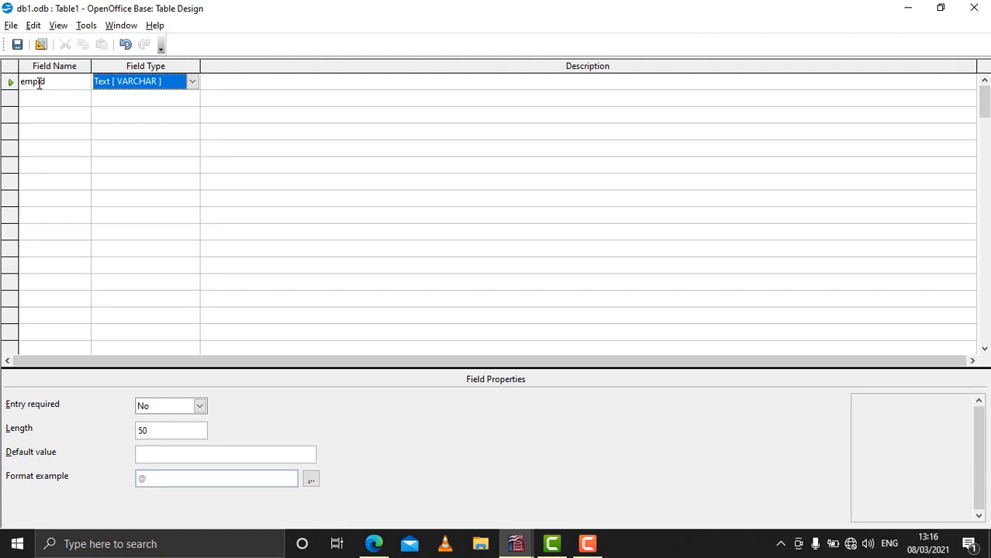
key("n")
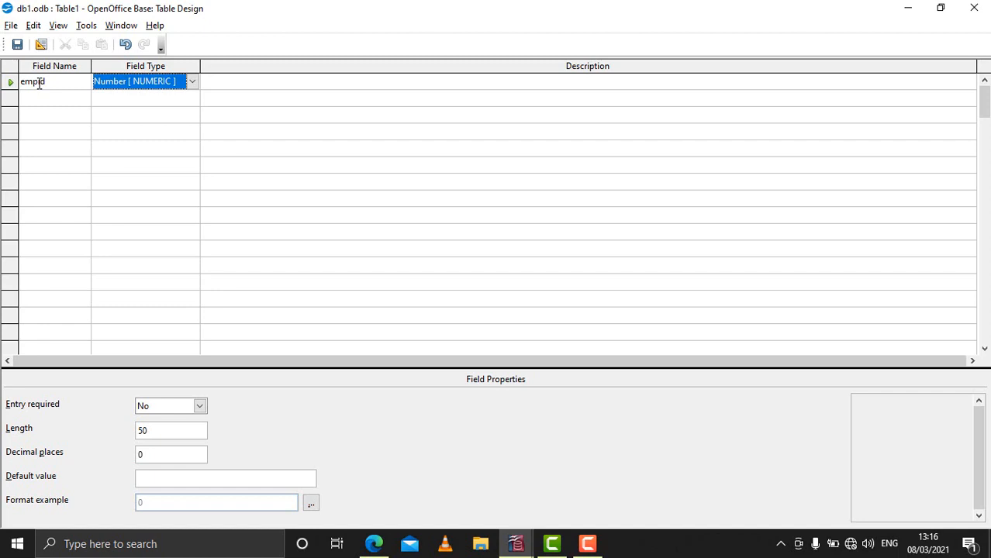
key("Tab")
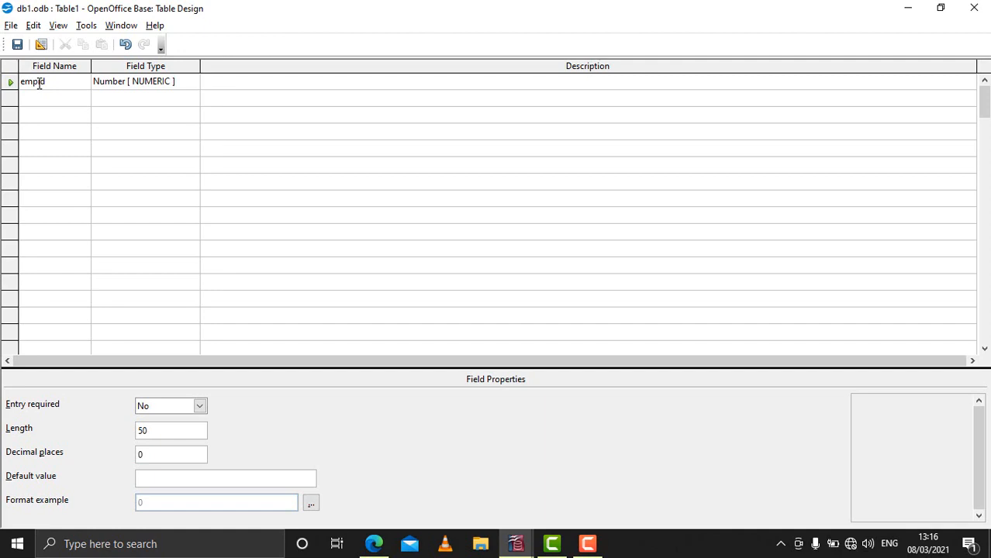
key("Return")
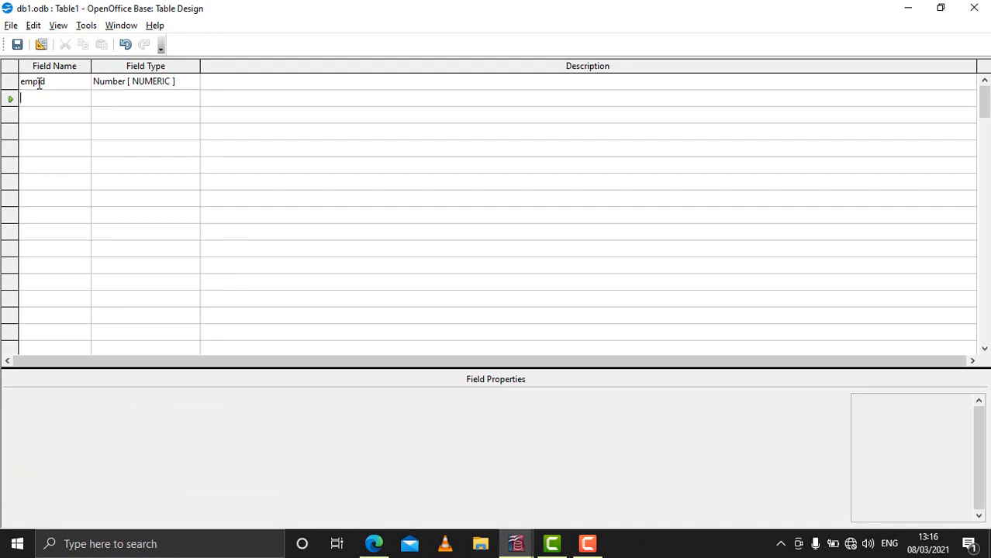
- Add a name field of type Text [ VARCHAR ] and an age field of type Number [ NUMERIC ]
type("name")
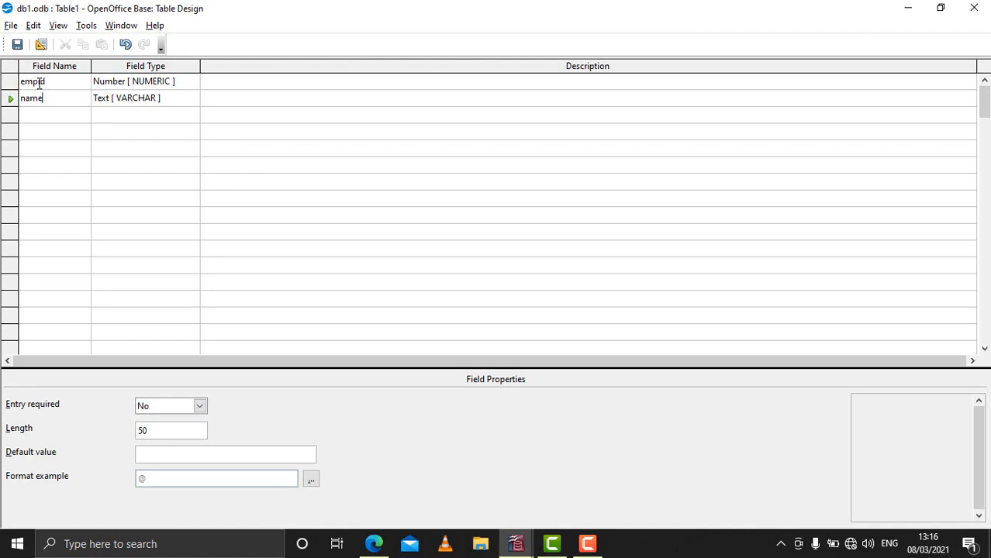
key("Return")
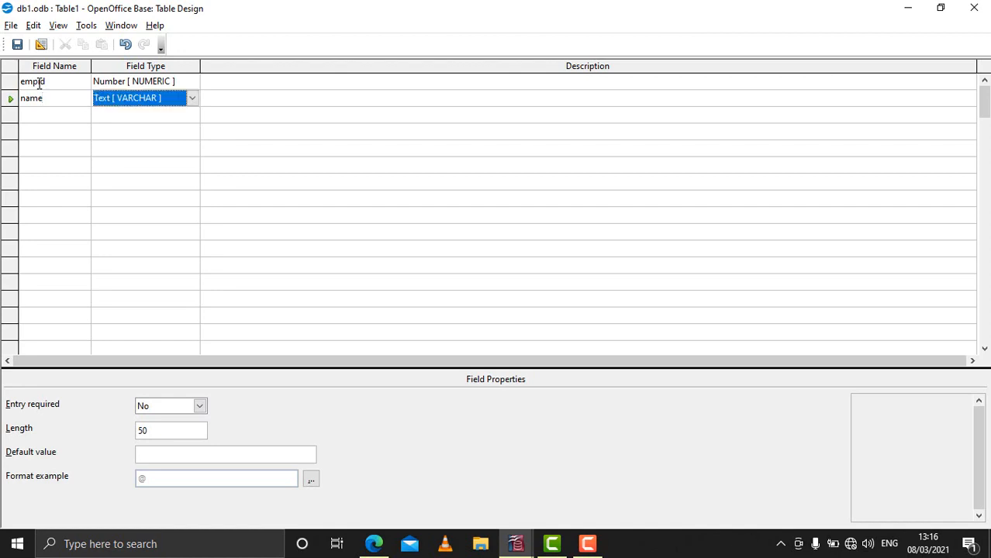
key("Return")
key("Return")
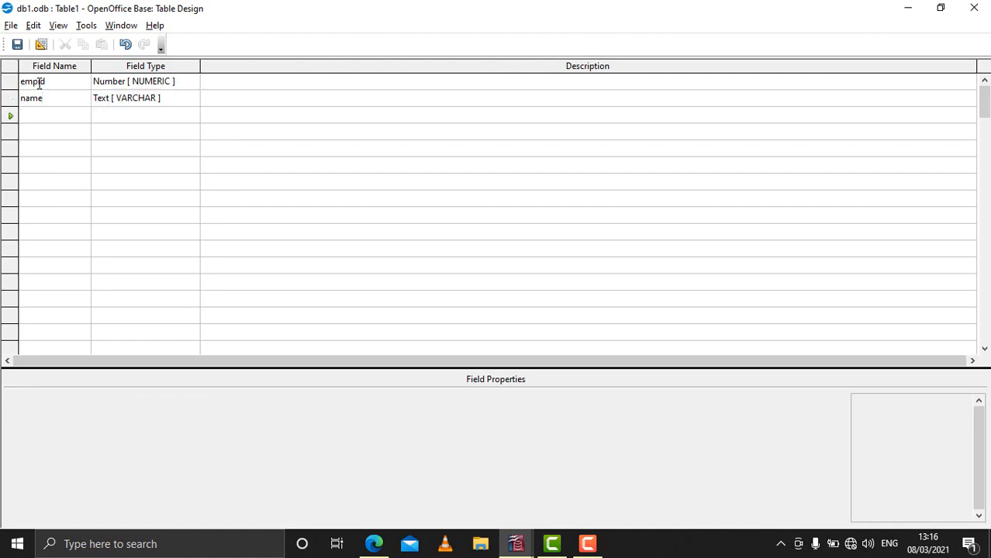
type("age")
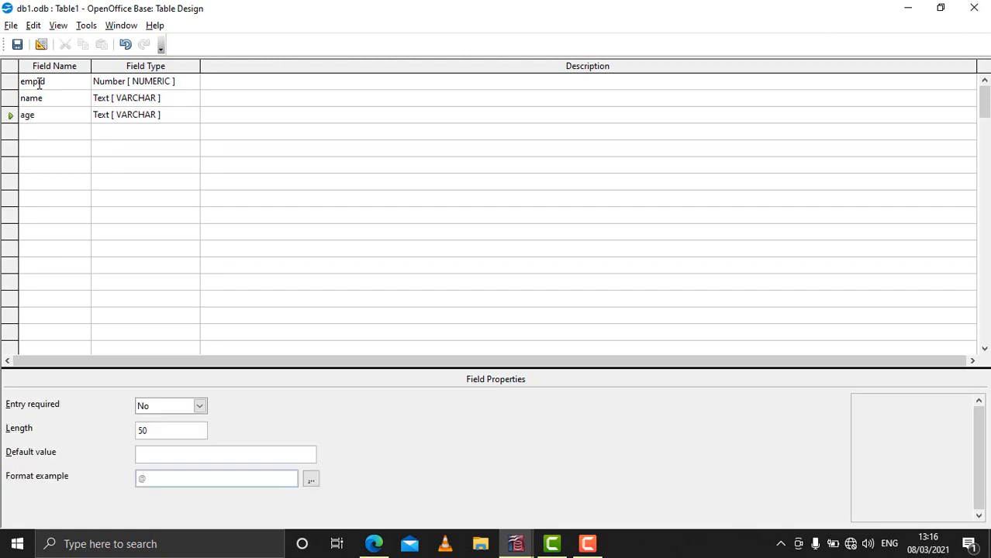
key("Return")
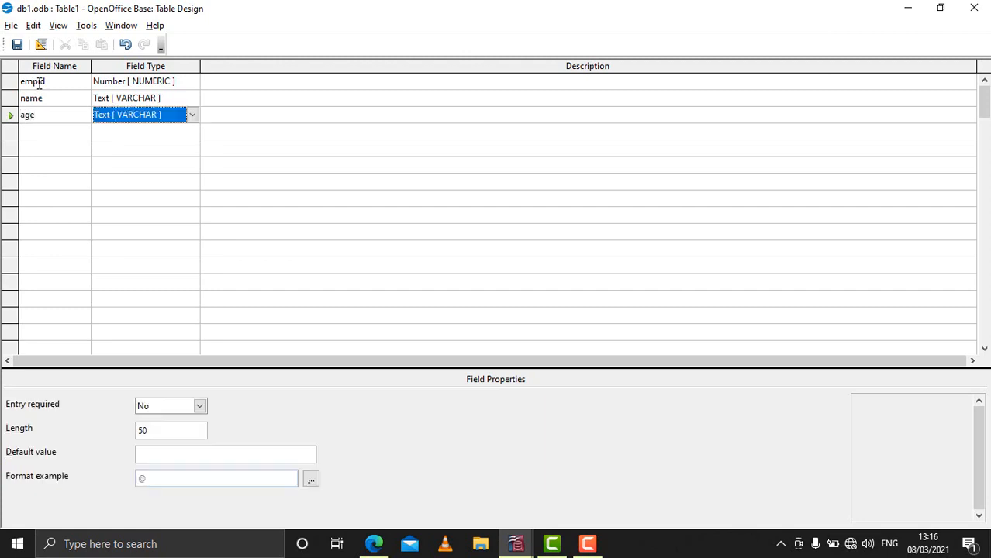
key("n")
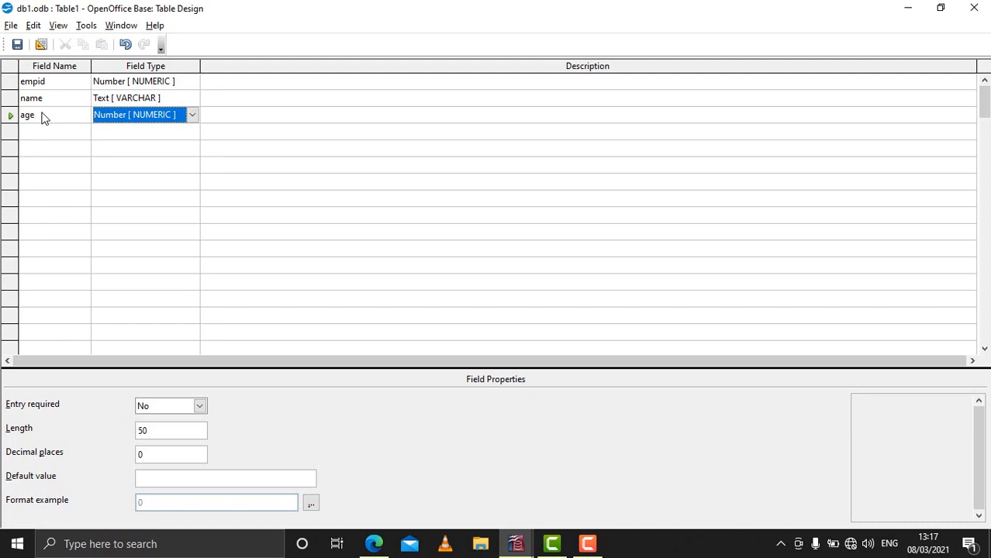
- Make empid the primary key and save the table as empdetail, closing its design
right_click(11, 85)
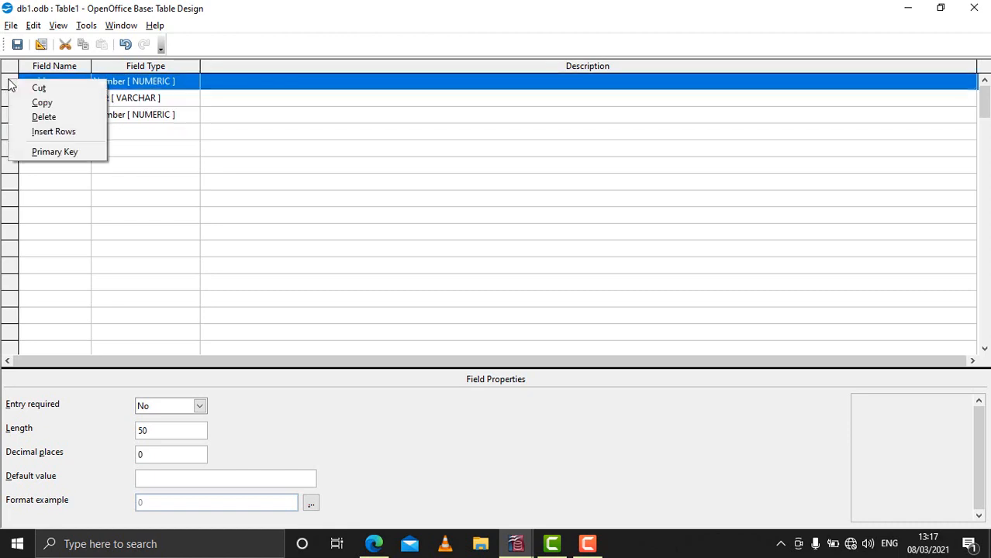
left_click(53, 152)
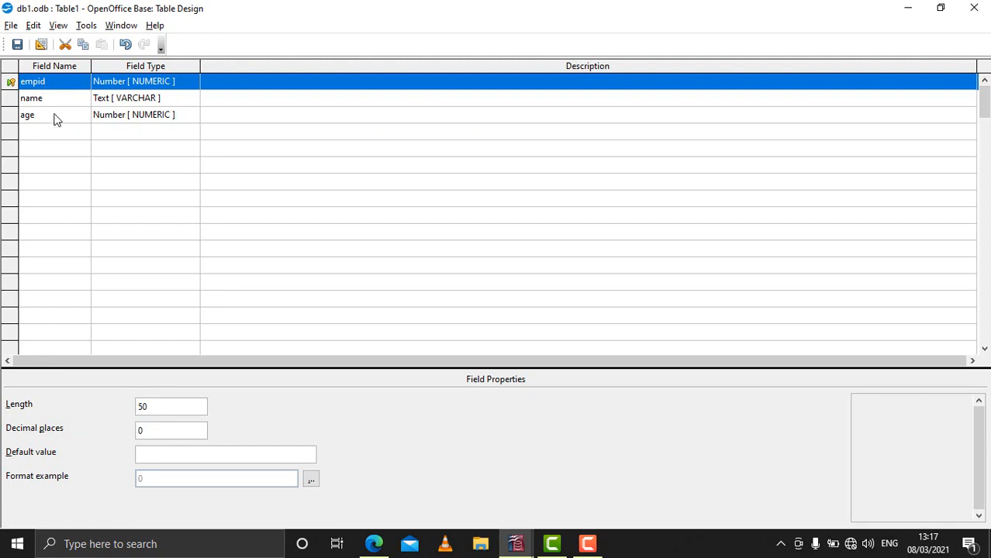
left_click(17, 44)
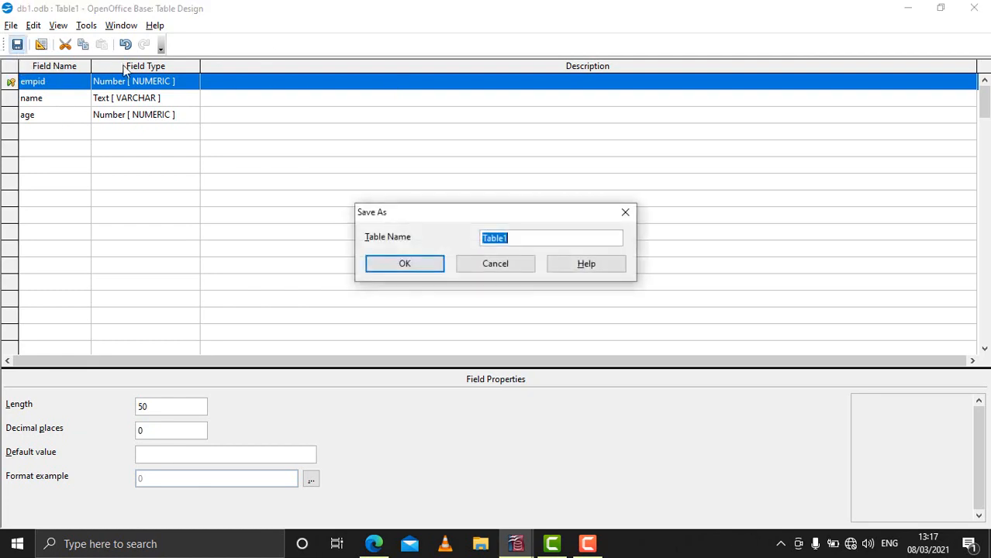
key("BackSpace")
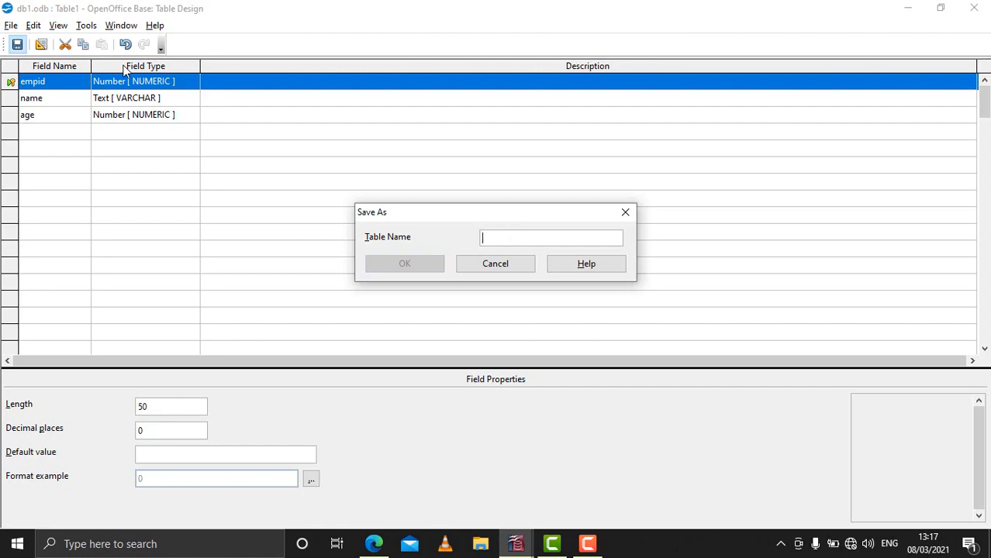
type("em")
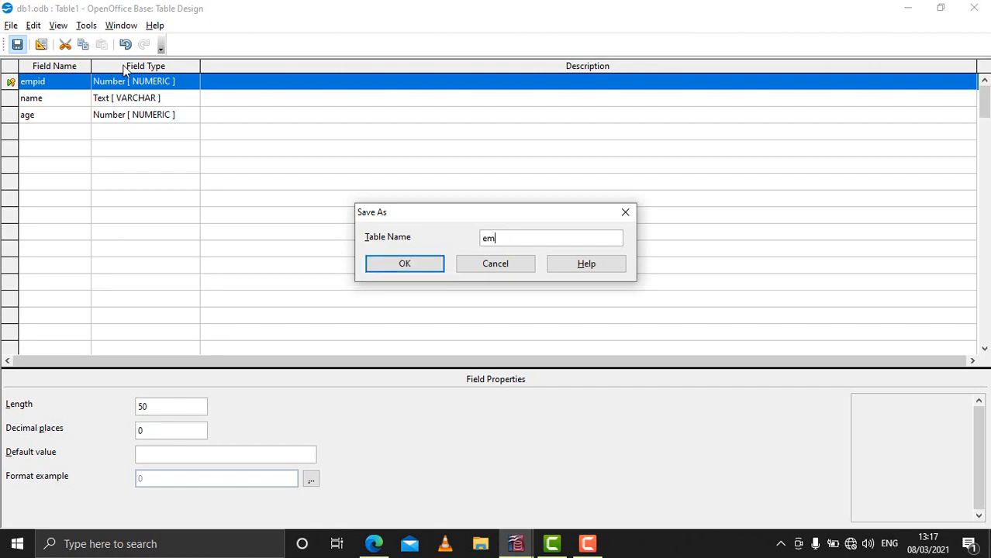
type("pdetail")
left_click(414, 265)
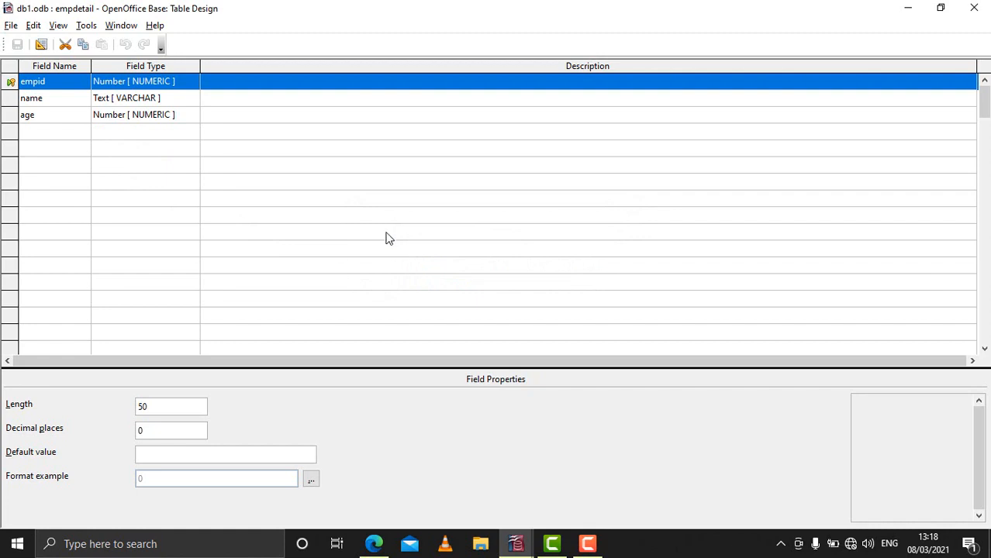
left_click(973, 9)
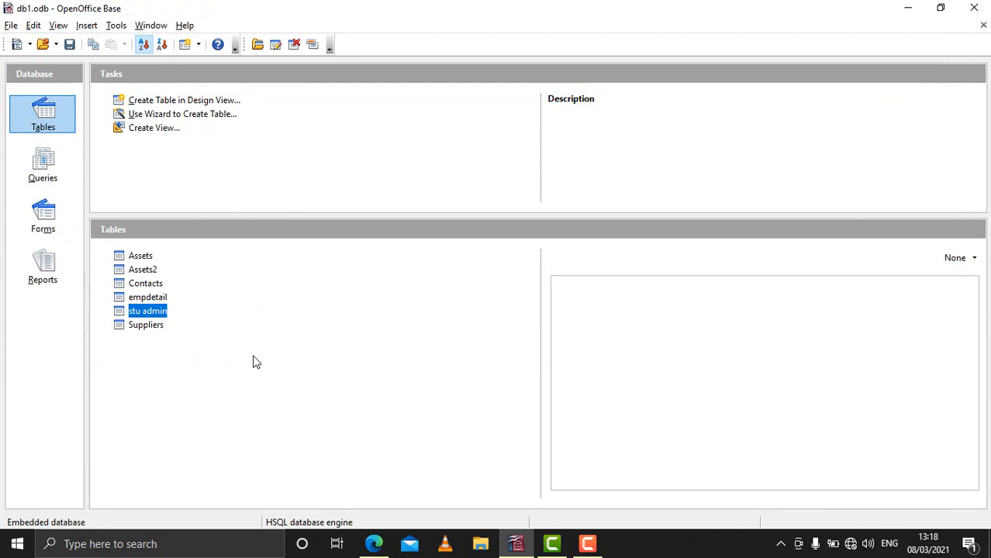
- Open the empdetail table and enter the first record with the employee's ID, first name and age 34
left_click(152, 298)
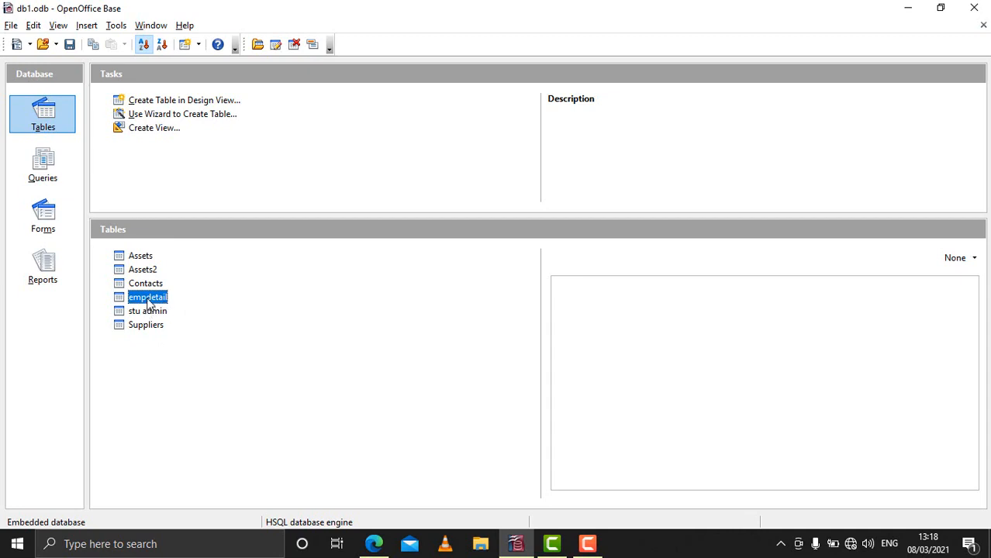
double_click(148, 301)
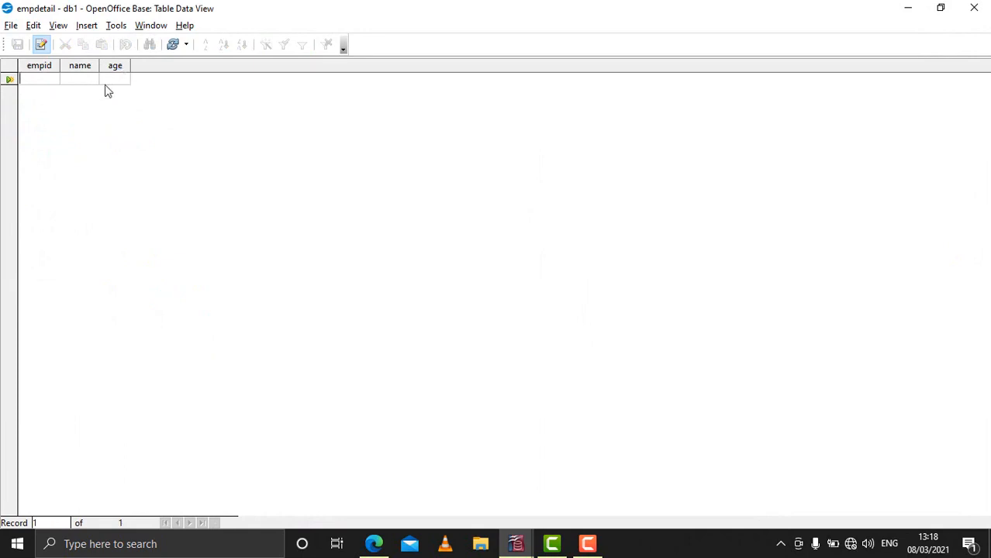
type("12")
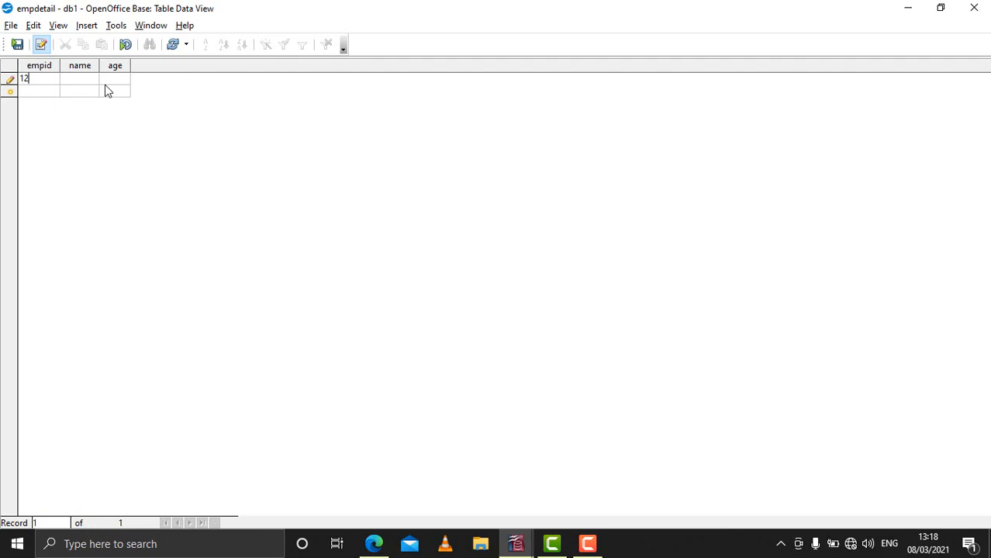
type("23")
type("34")
key("Tab")
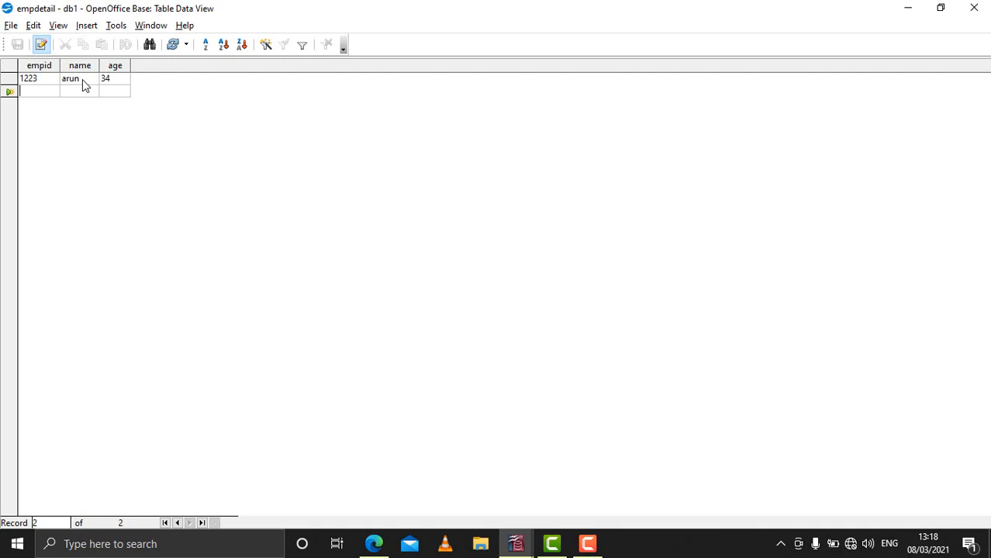
- Enter a second record with the employee's ID, name and age 32, then save it and close the table
type("1224")
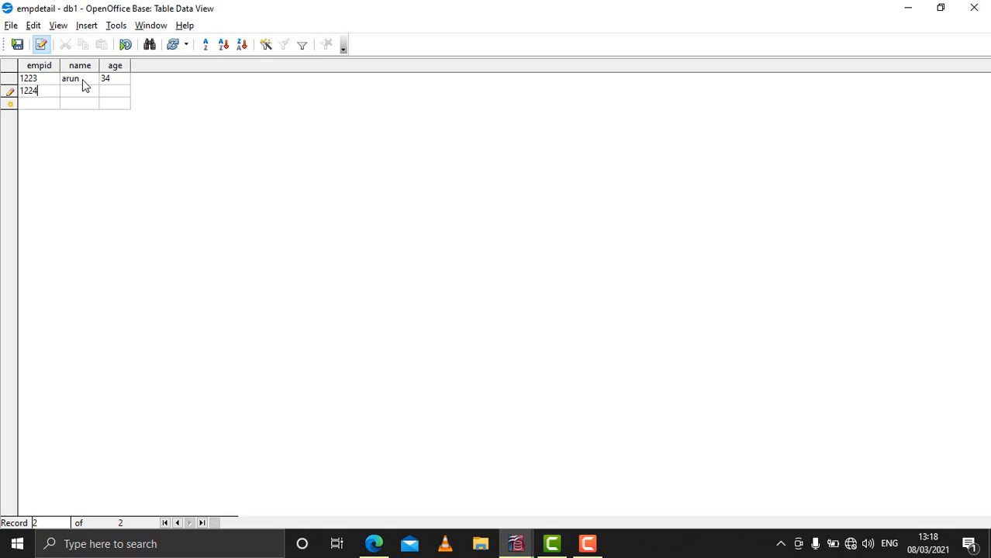
key("Tab")
type("kashy")
type("ap")
type("32")
left_click(17, 48)
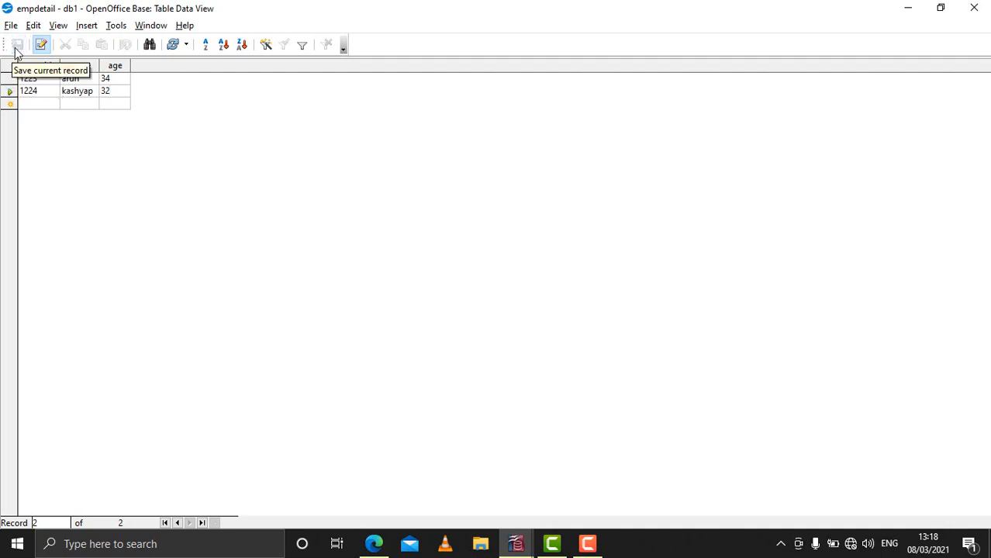
left_click(974, 11)
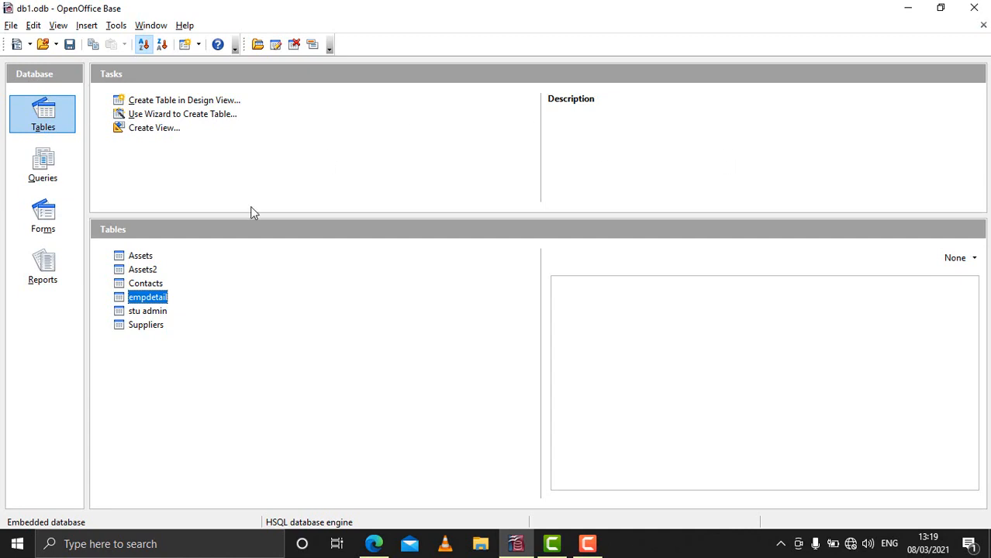
- Edit the design of the empdetail table to add an address field of type Text [ VARCHAR ], saving the change on closing
left_click(43, 113)
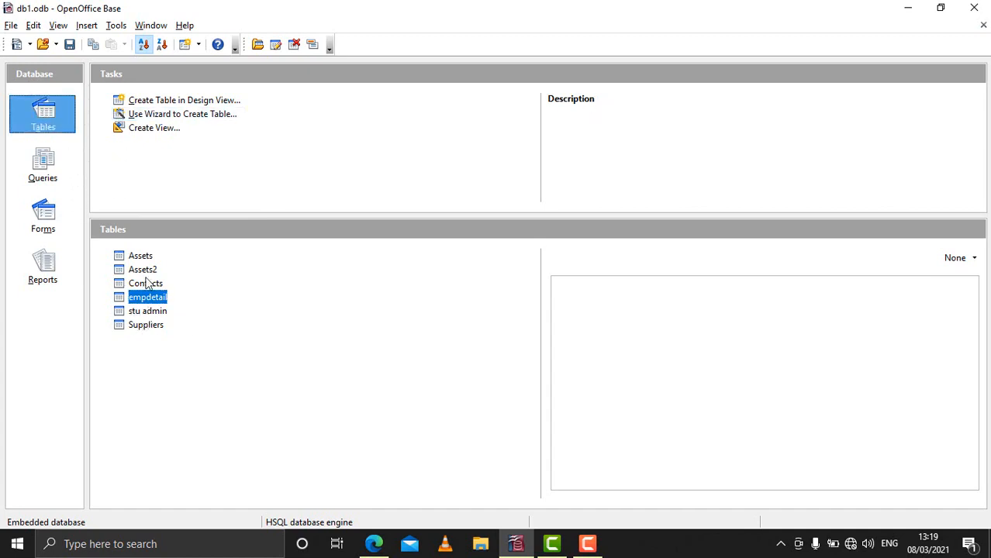
left_click(139, 300)
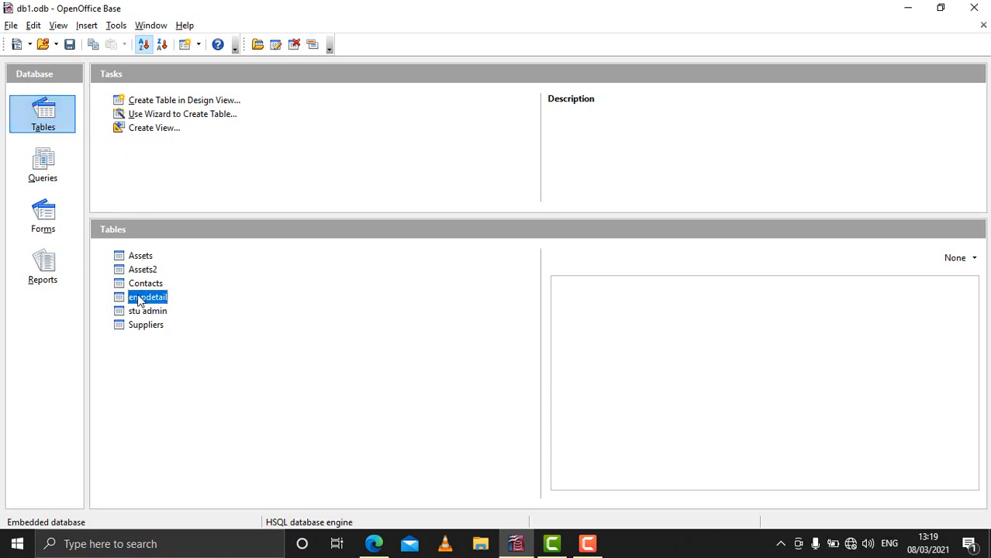
right_click(140, 300)
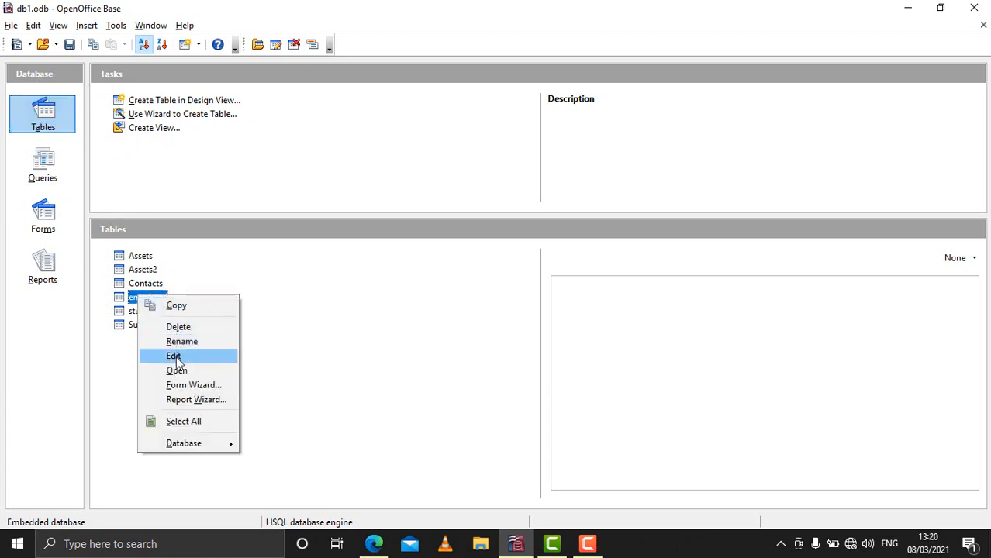
left_click(166, 358)
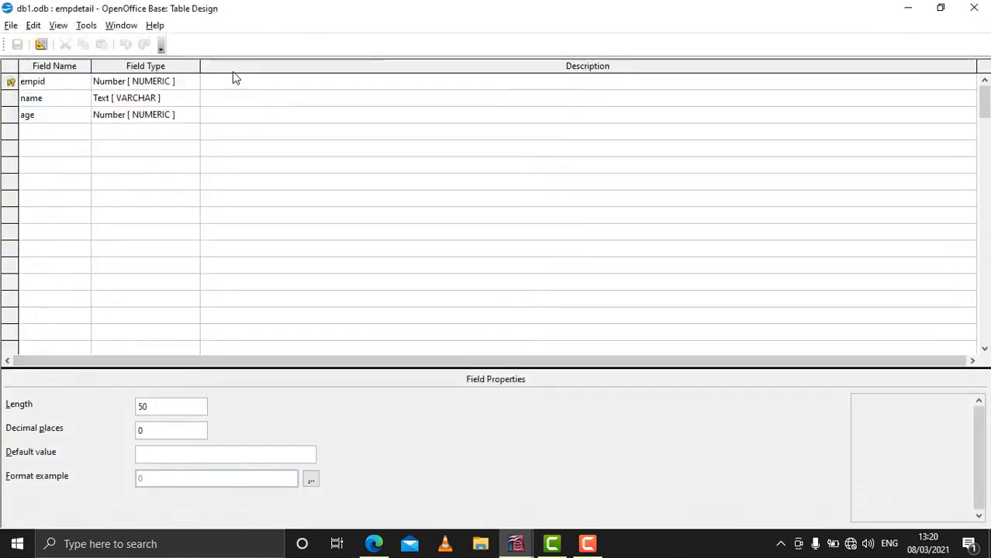
left_click(43, 138)
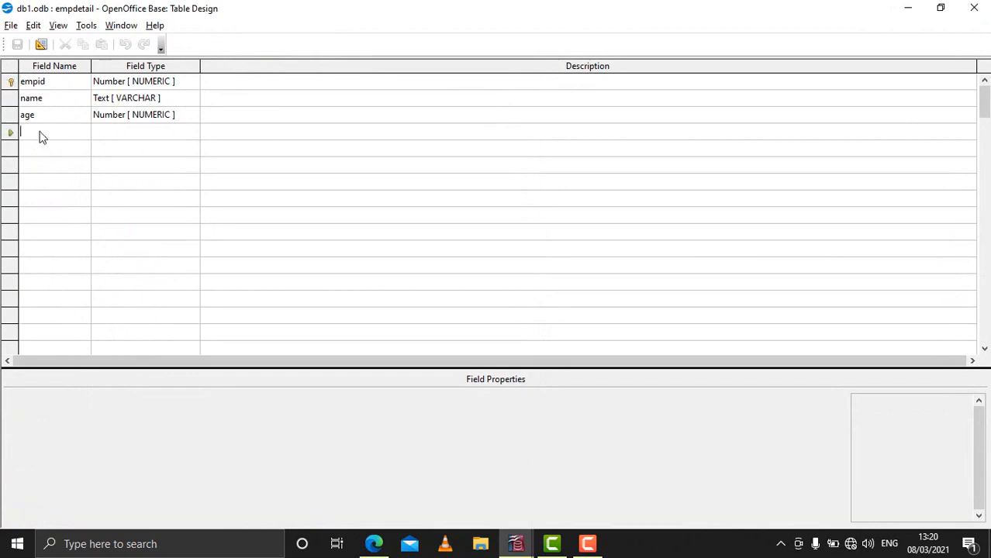
type("address")
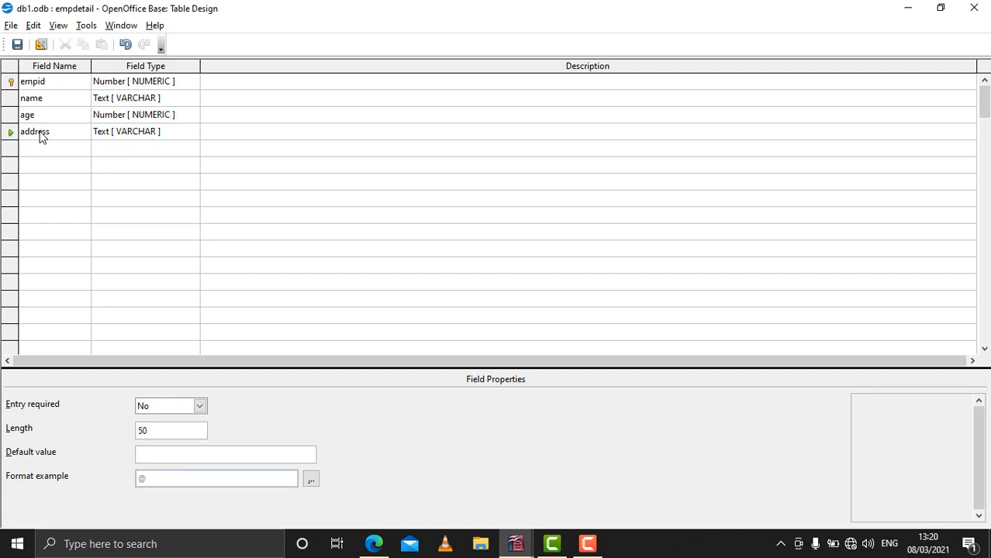
key("Tab")
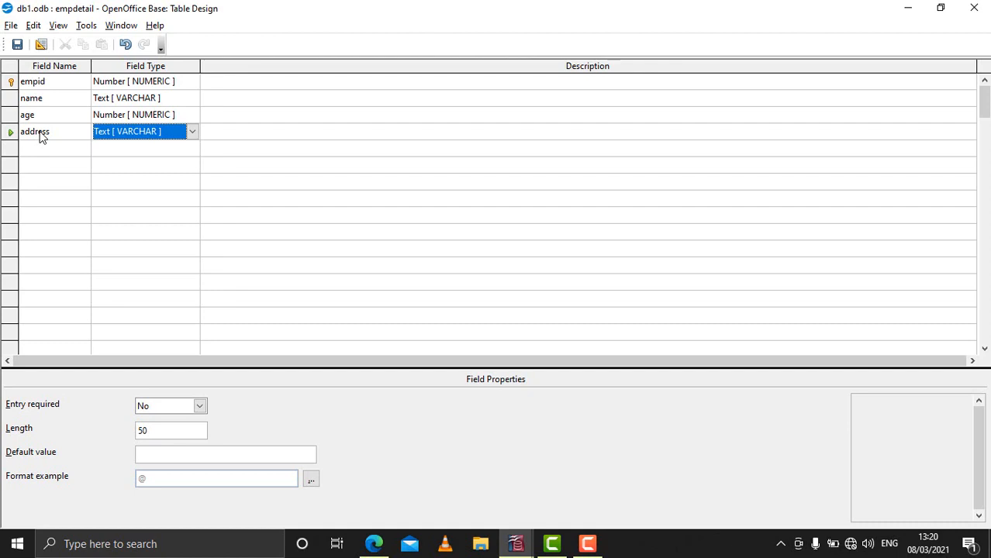
left_click(975, 9)
left_click(449, 290)
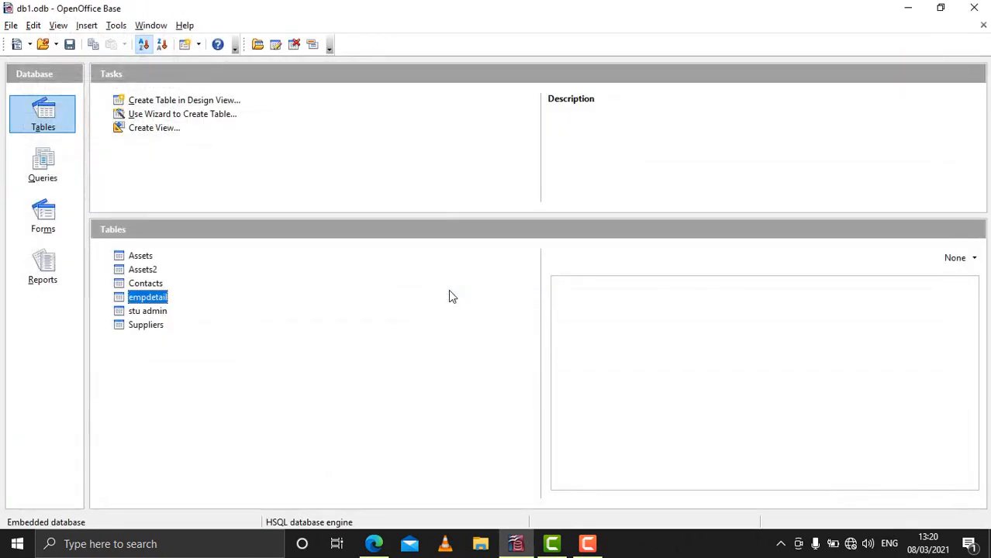
- Open the empdetail table, enter gkp as the address in both records, save the record and close the table
double_click(146, 295)
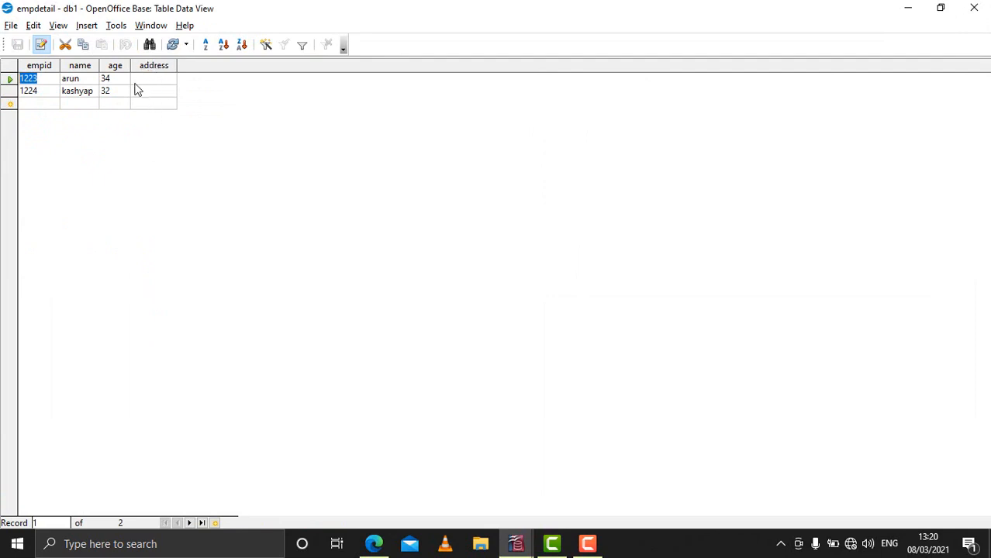
left_click(152, 82)
type("gkp")
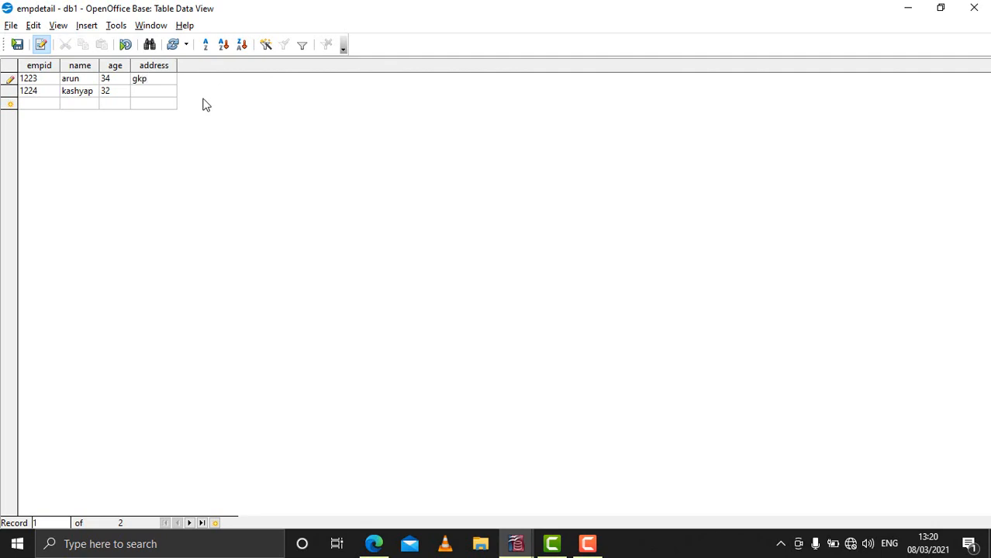
left_click(169, 92)
type("gkp")
left_click(17, 45)
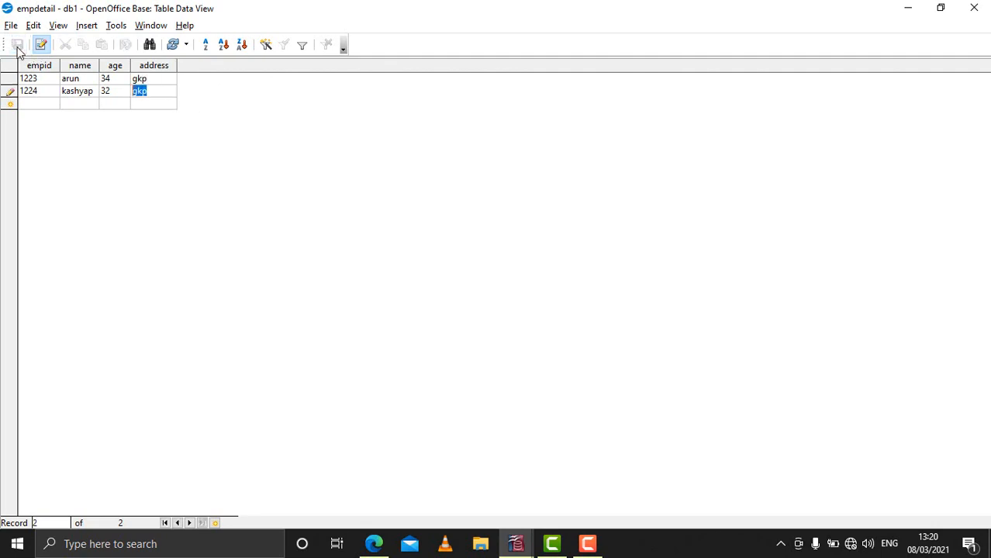
left_click(979, 10)
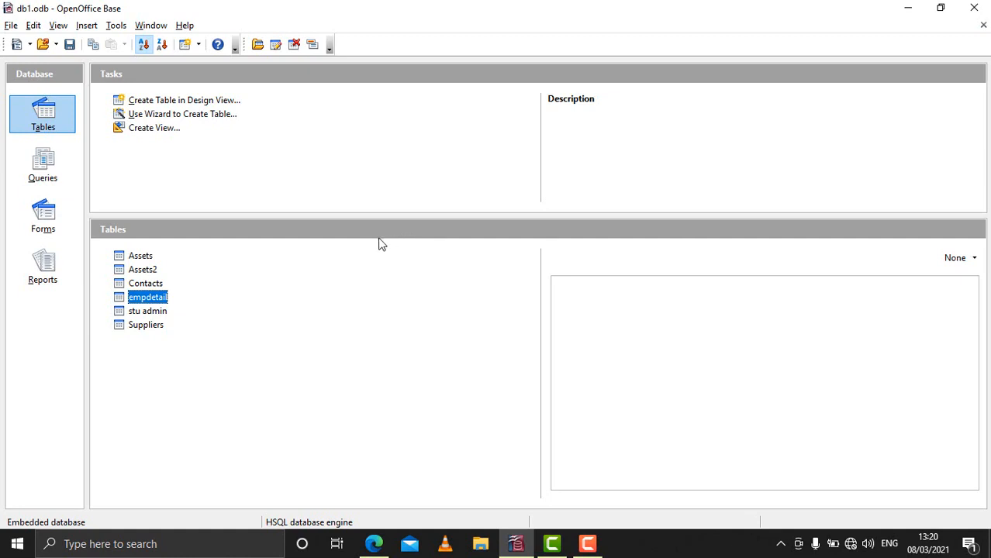
- Open the empdetail table's design for editing and delete the age field
right_click(147, 303)
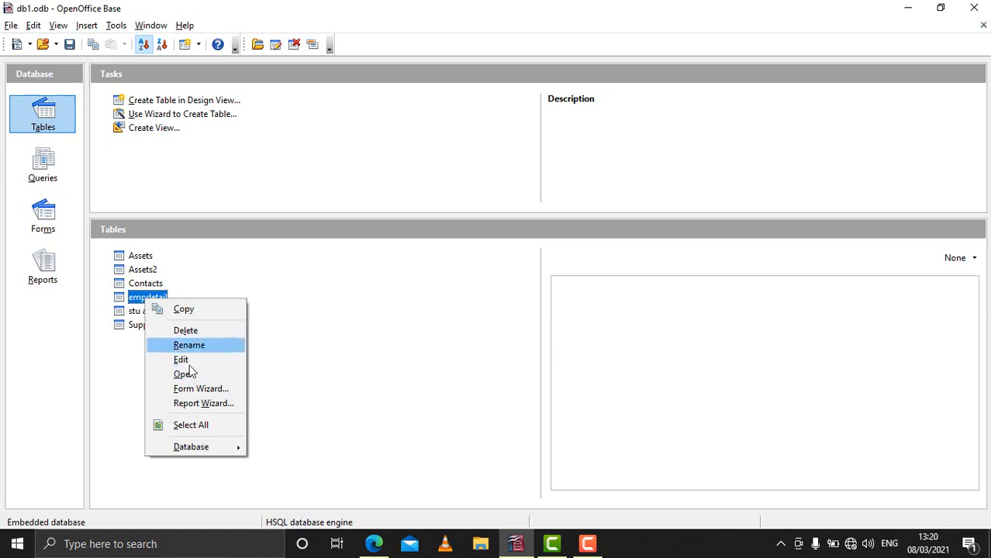
left_click(188, 361)
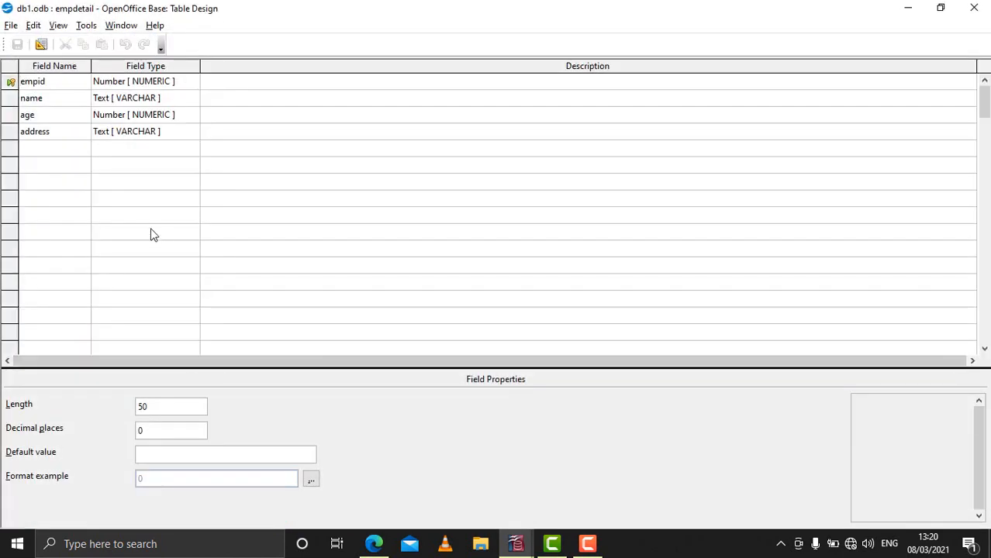
left_click(11, 118)
right_click(11, 117)
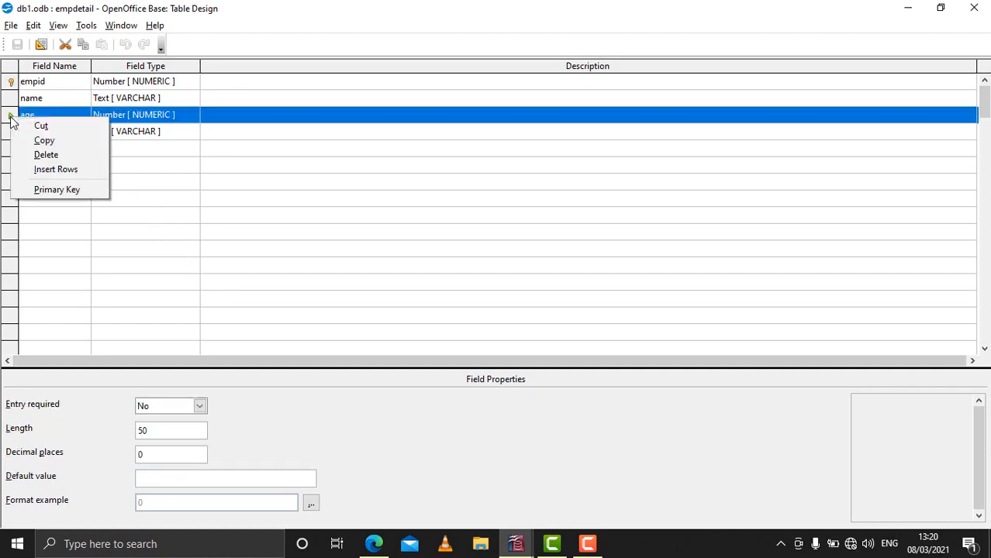
left_click(45, 155)
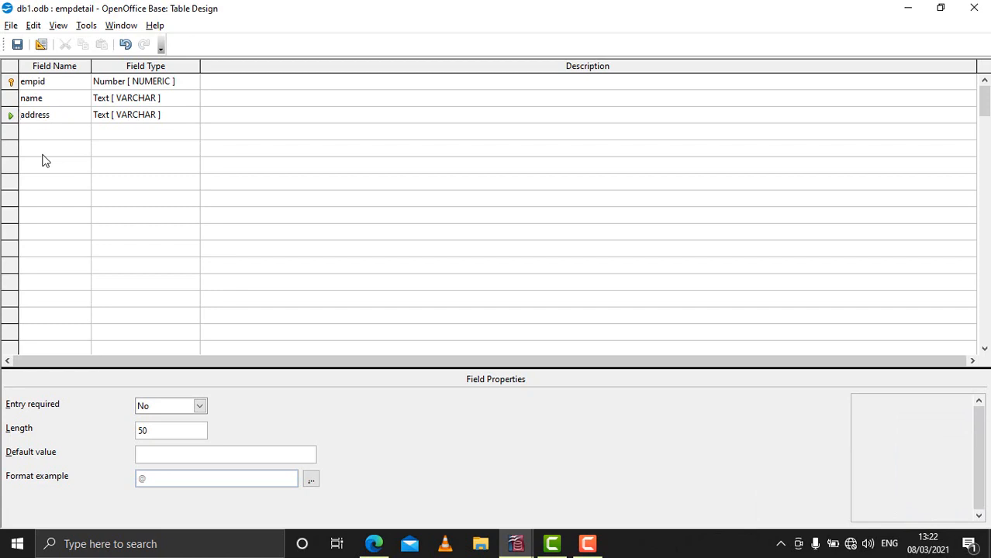
- Rename the name field to empname and the address field to empaddress, then save and close the design
left_click(44, 99)
type("emp")
left_click(25, 115)
type("emp")
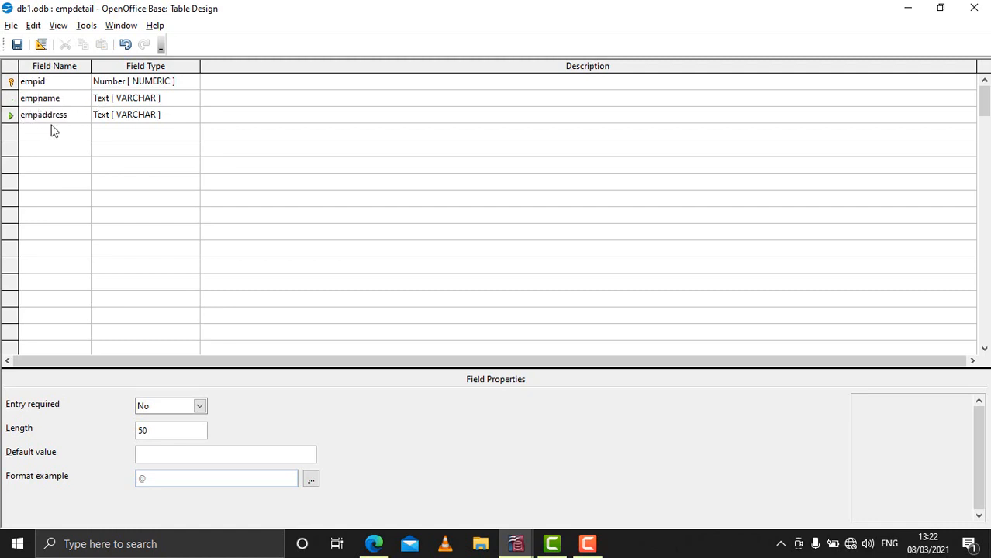
left_click(17, 45)
left_click(987, 7)
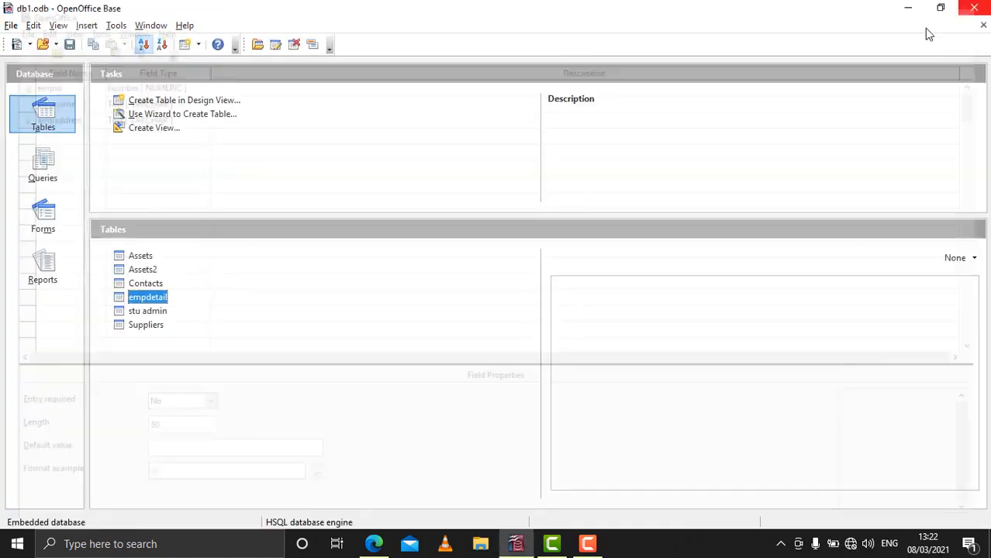
- View the empdetail table's data to check its columns and records, closing it each time
double_click(135, 299)
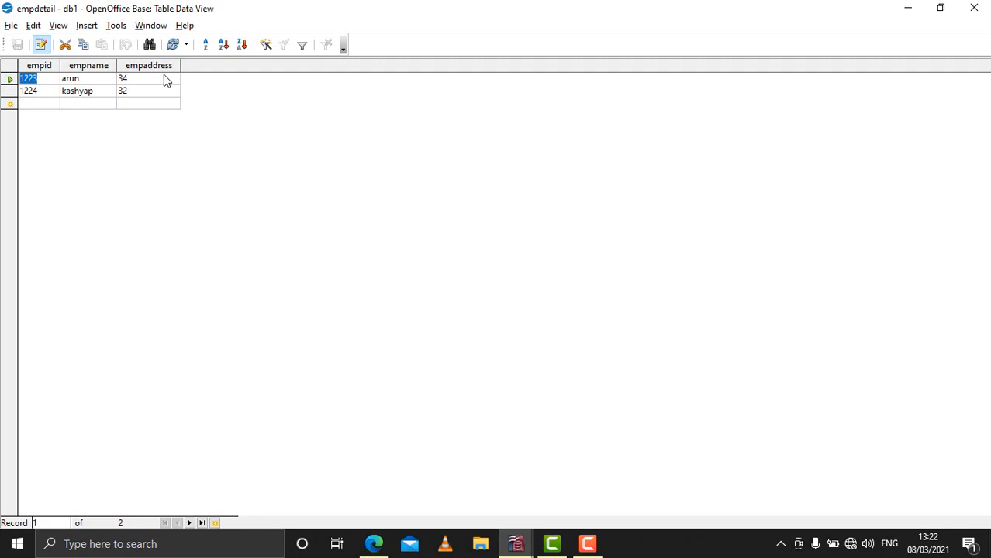
left_click(974, 8)
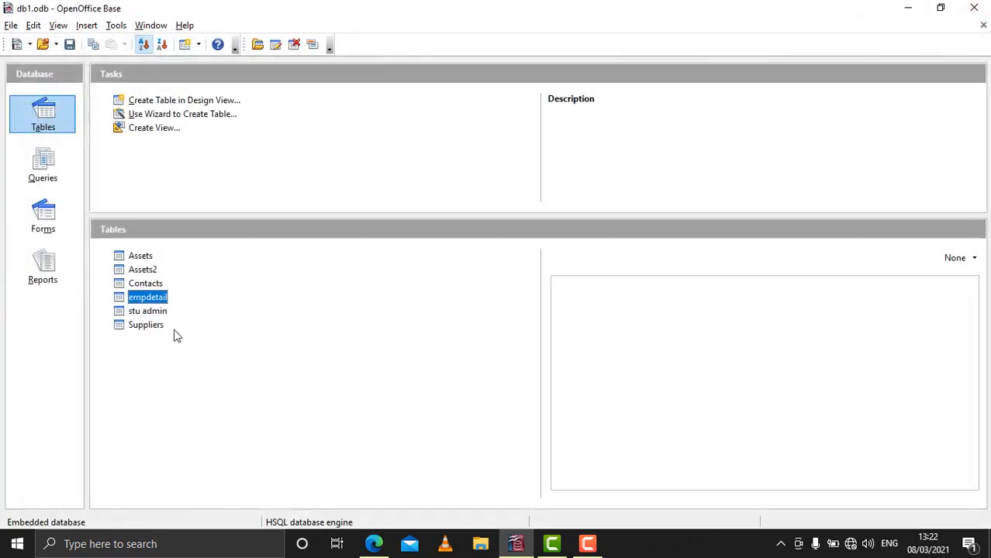
double_click(146, 303)
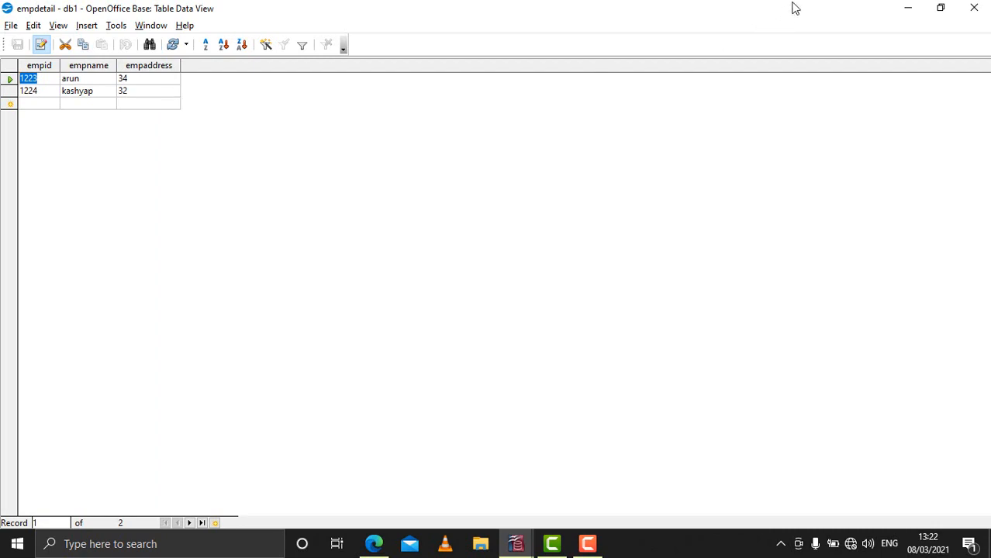
left_click(979, 13)
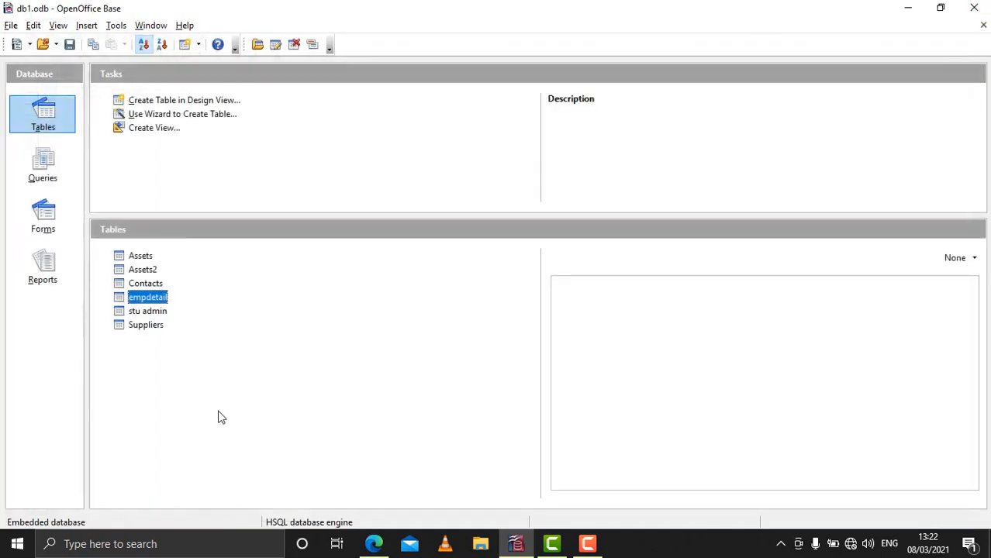
- Edit the empdetail design to move the empname field below empaddress by cutting and pasting it, and save the design
right_click(150, 303)
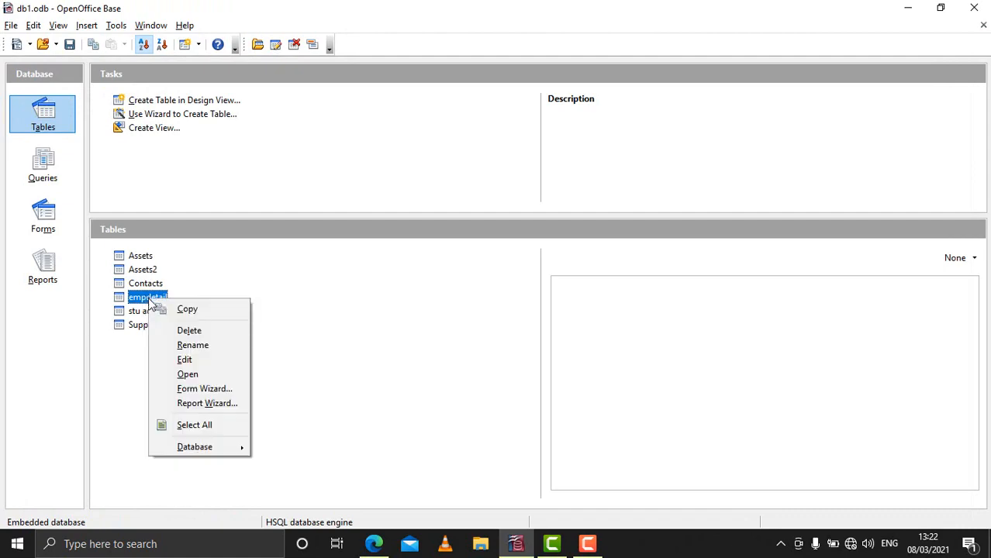
left_click(195, 359)
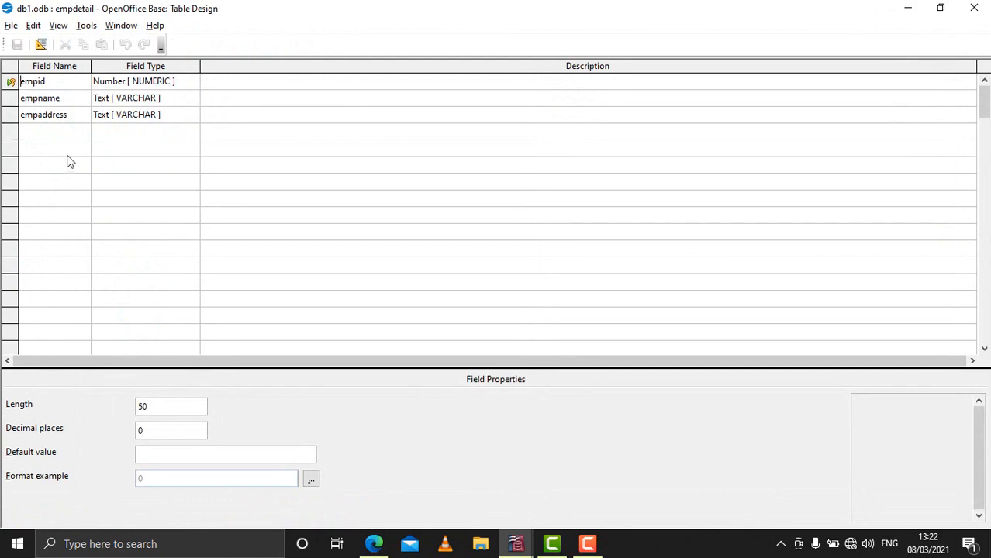
left_click(10, 98)
right_click(13, 99)
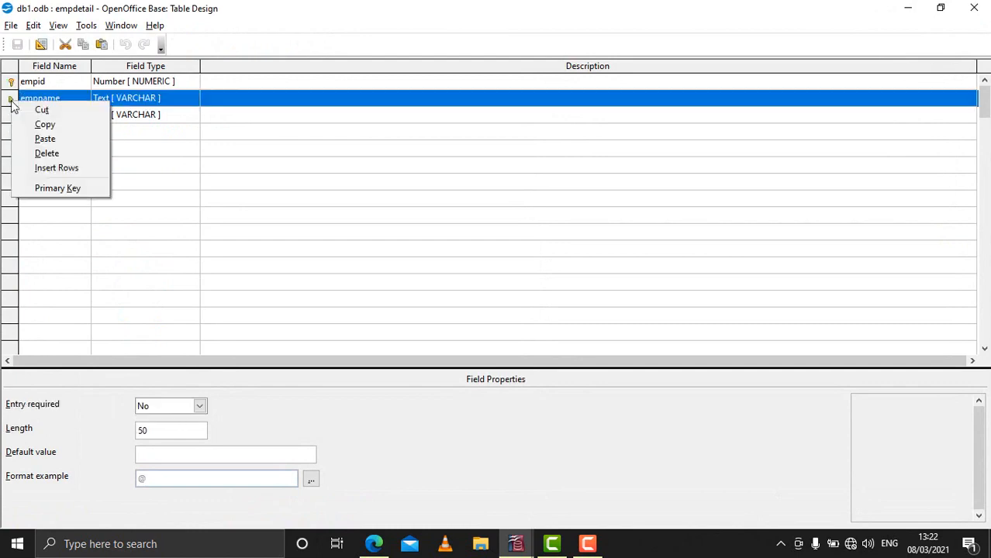
left_click(37, 110)
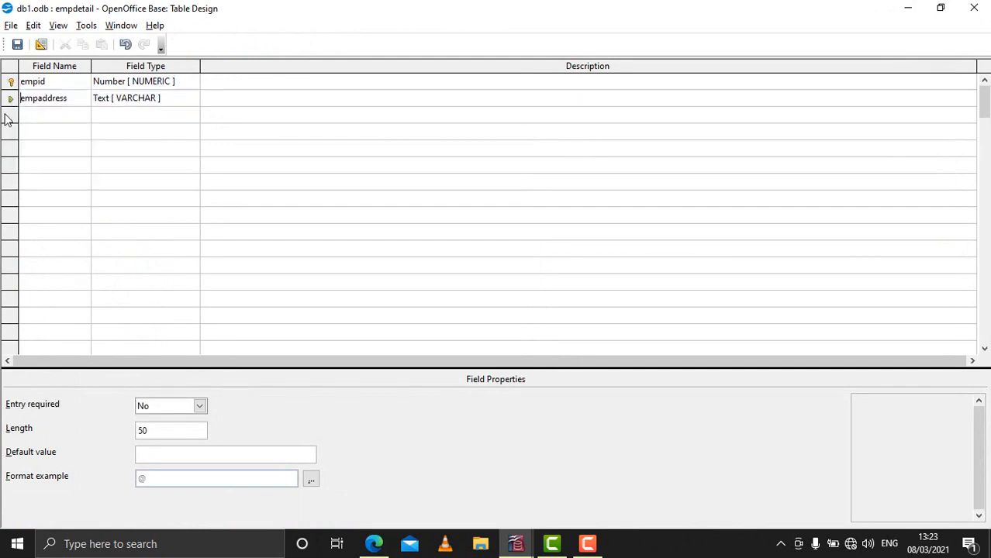
left_click(10, 117)
right_click(11, 118)
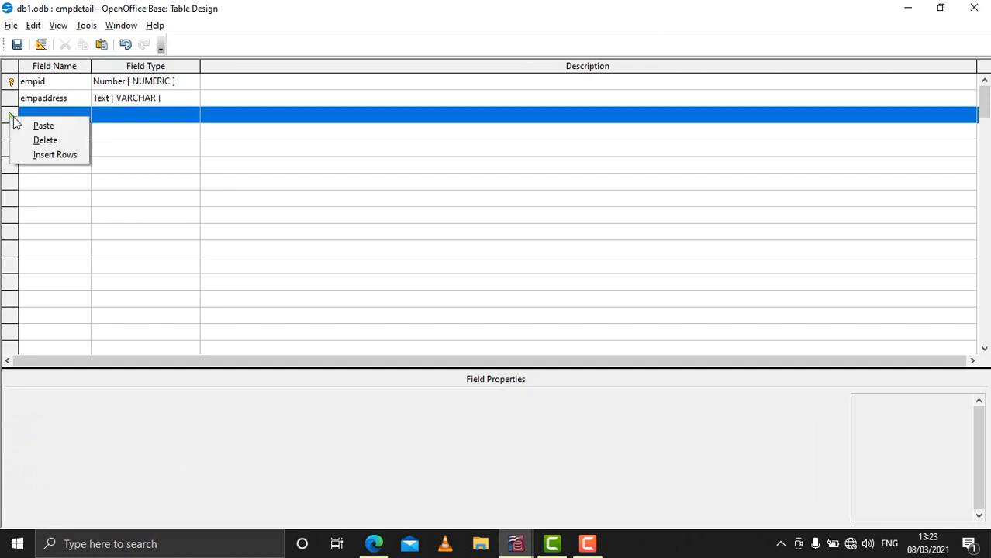
left_click(35, 124)
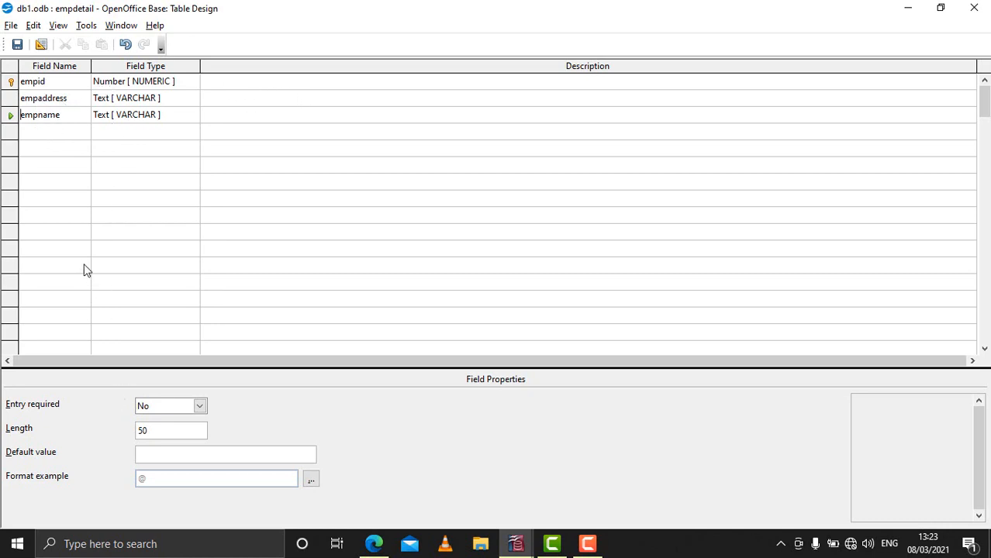
left_click(17, 44)
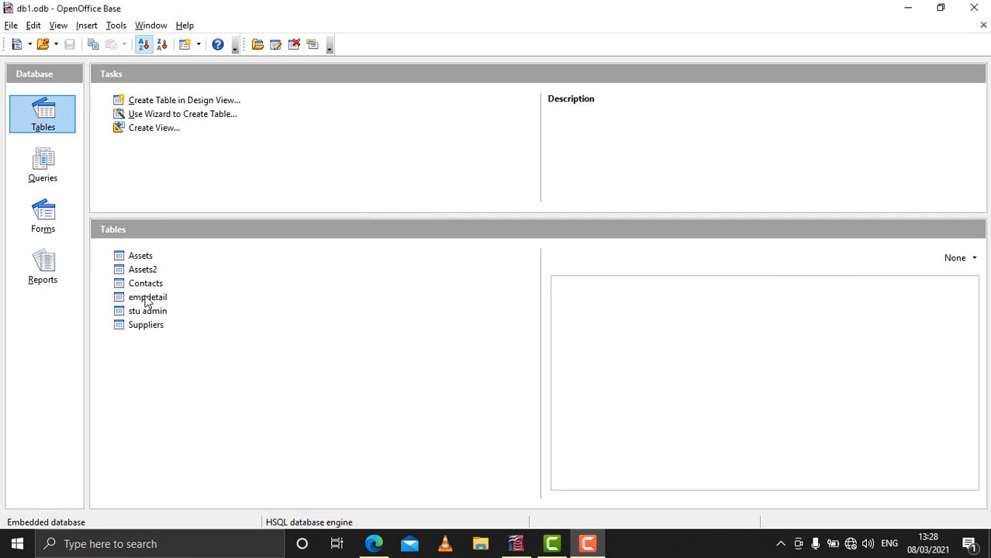
- Reopen the empdetail table to review the field order and address data, then close it
left_click(147, 300)
double_click(147, 298)
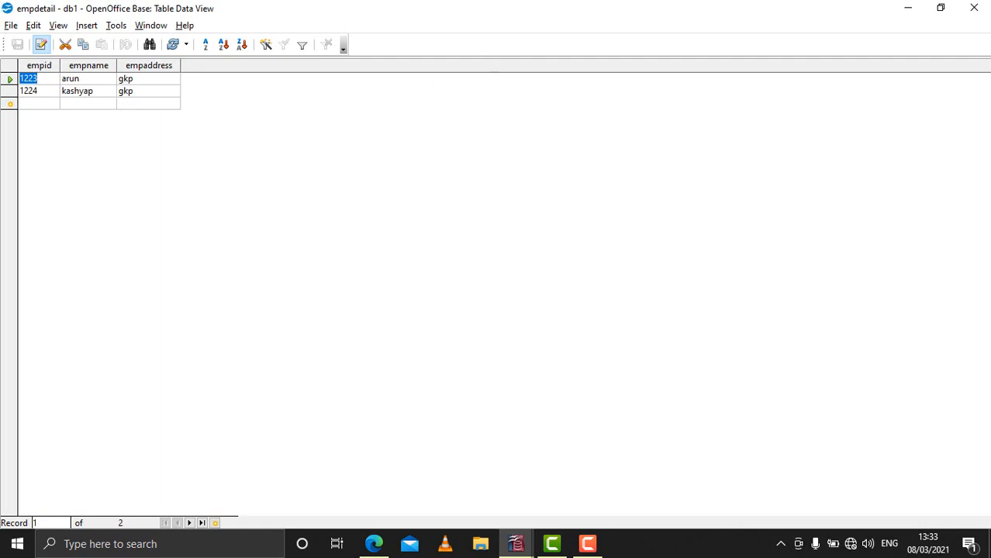
left_click(974, 7)
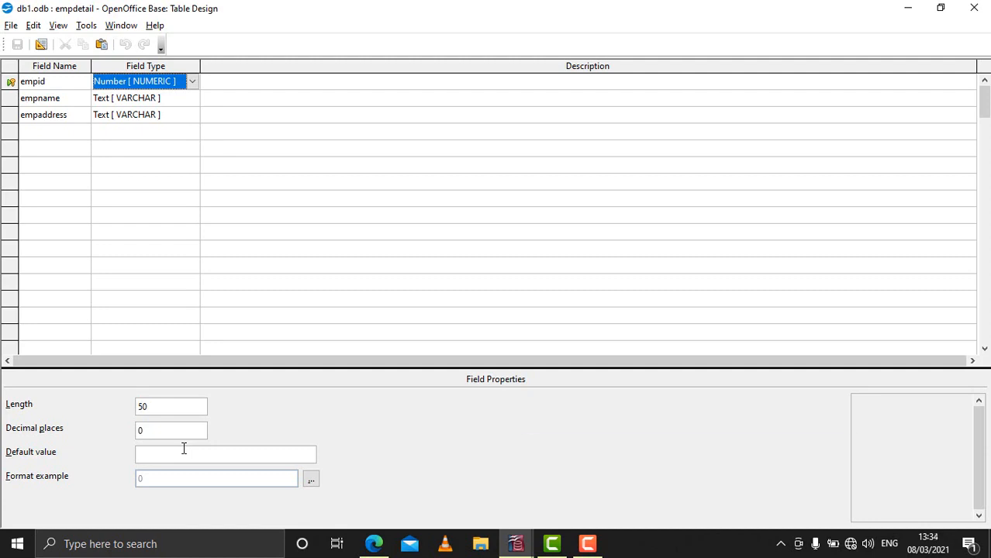
- In the empdetail design, examine the help for empid's Length, Decimal places, Default value and Format example properties
left_click(165, 411)
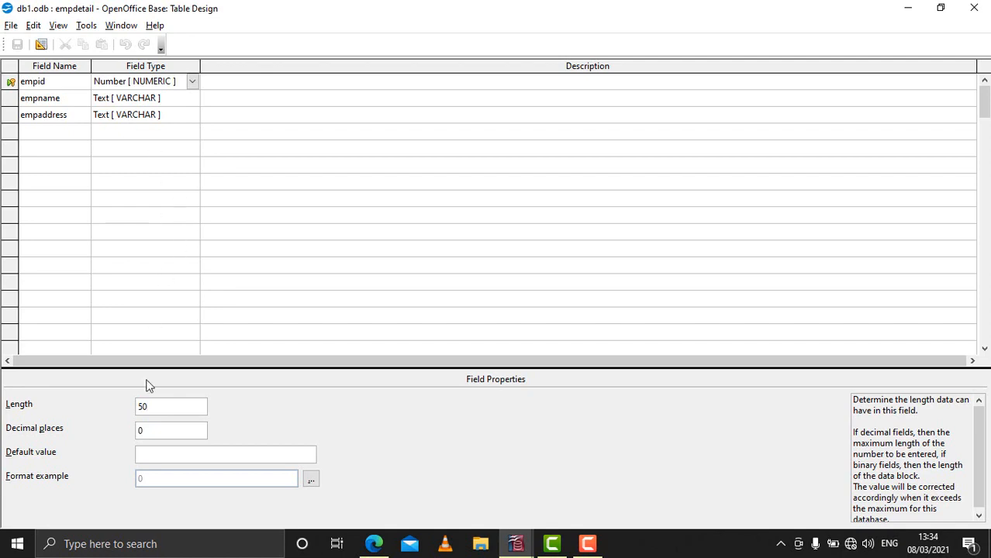
left_click(160, 430)
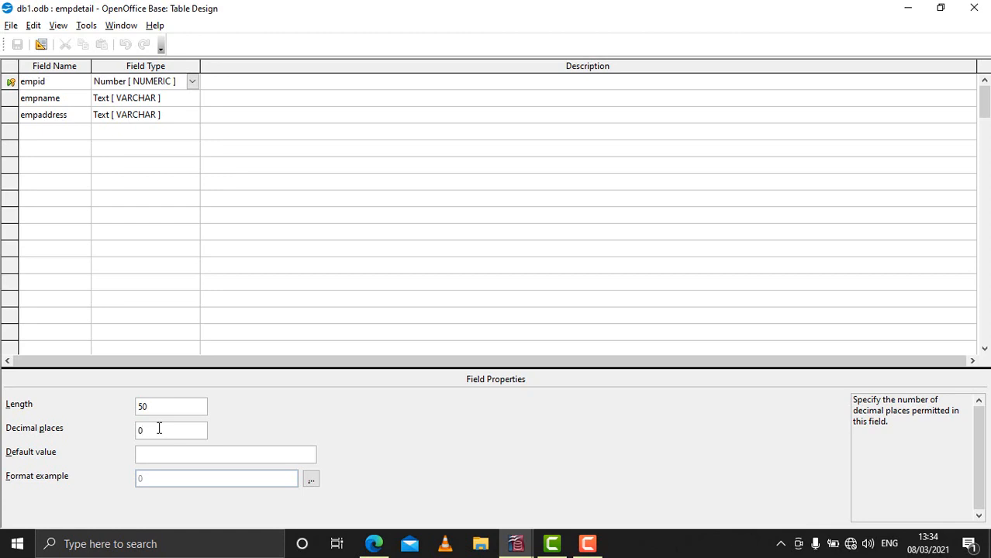
left_click(169, 458)
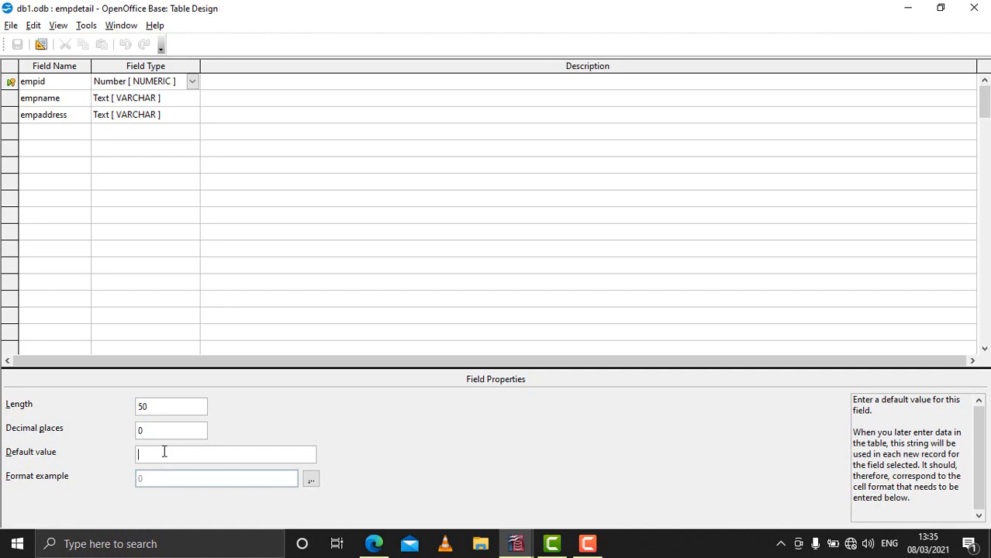
key("Tab")
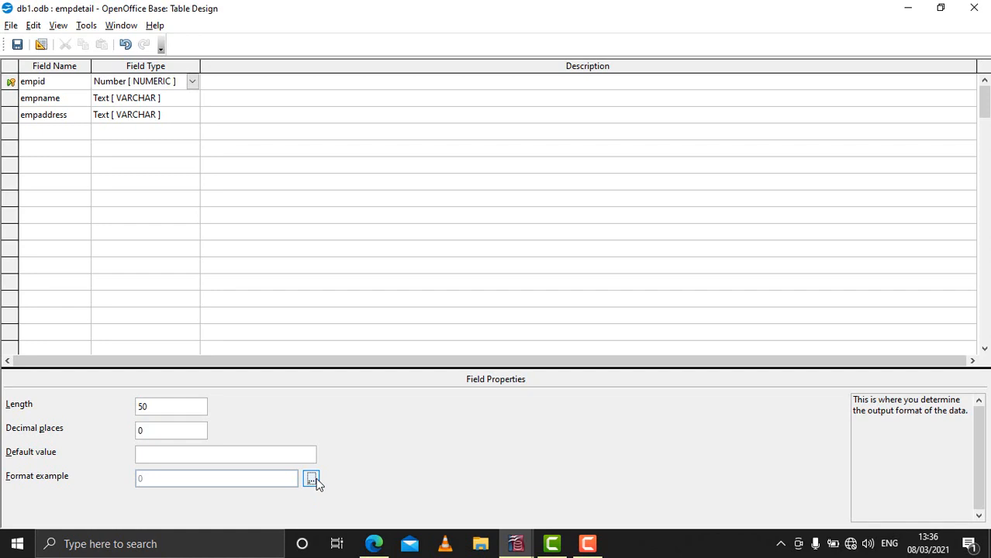
- Examine the number, percent and currency formats offered for the empid field, and leave the format settings without applying any
left_click(111, 84)
left_click(116, 86)
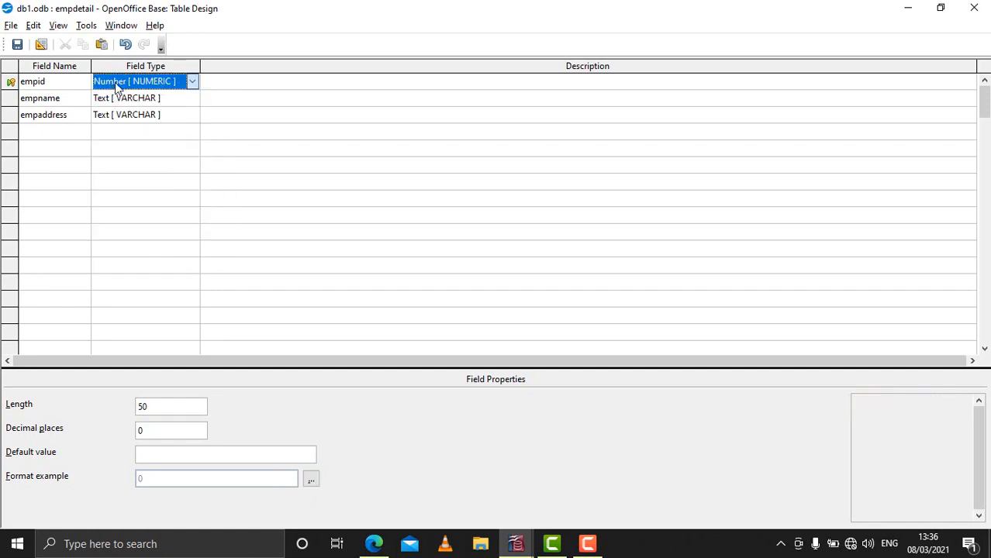
left_click(311, 481)
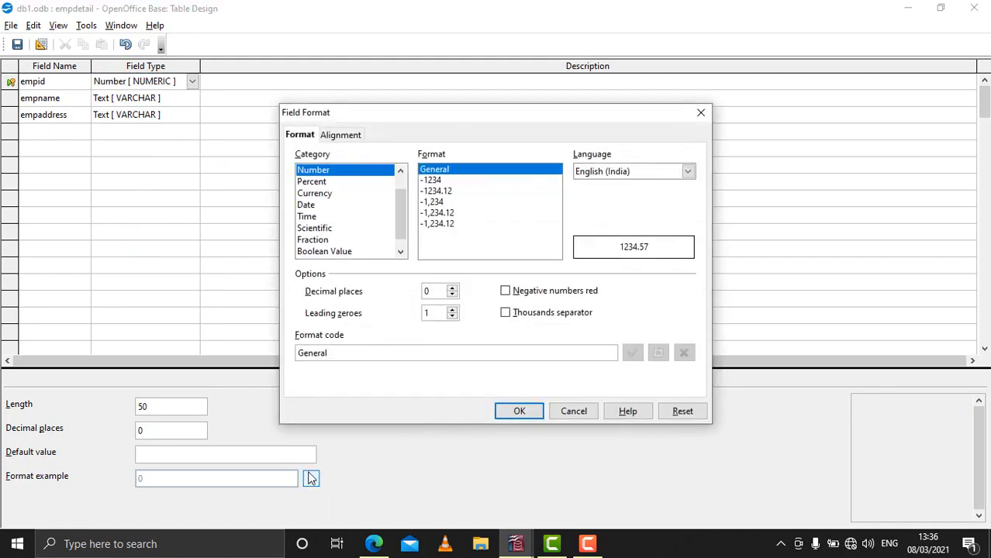
left_click(429, 181)
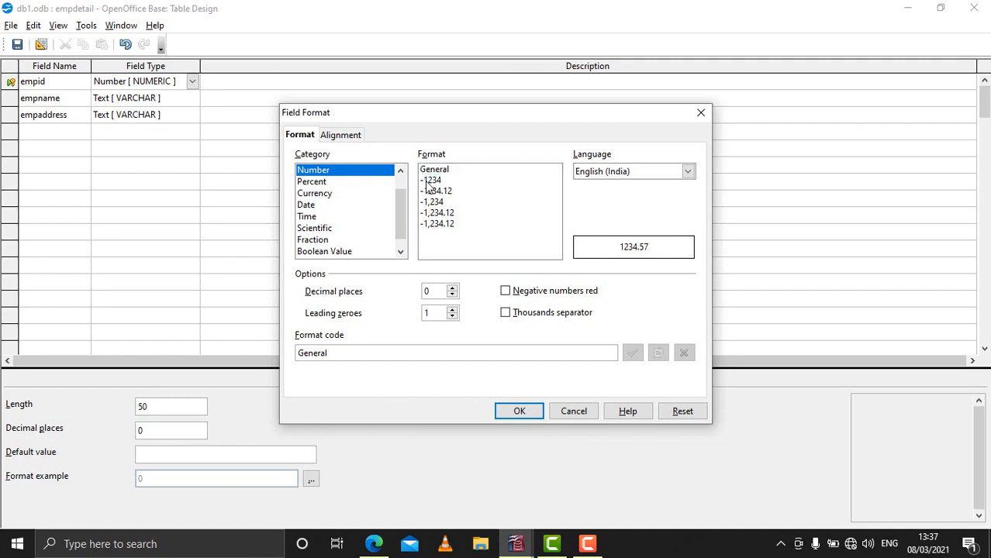
left_click(448, 192)
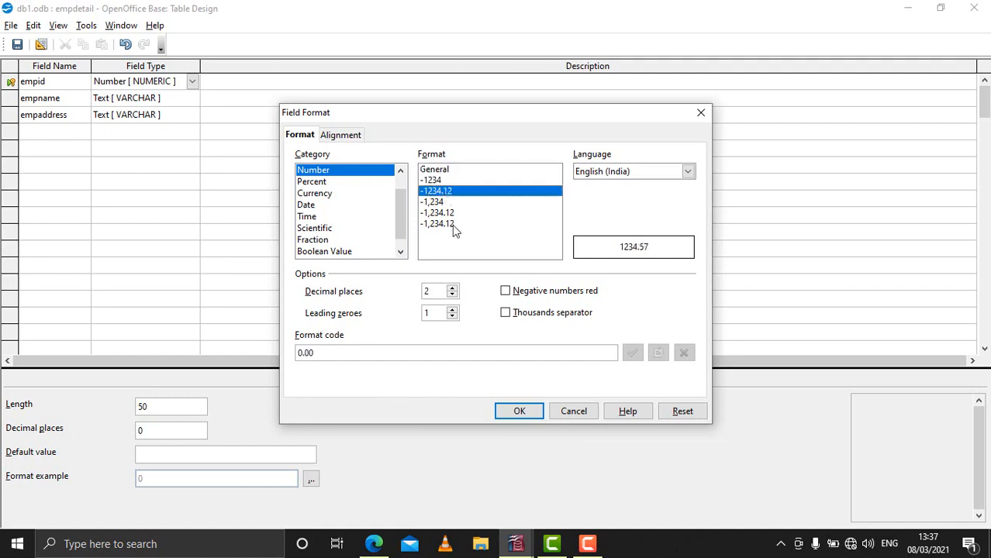
left_click(450, 224)
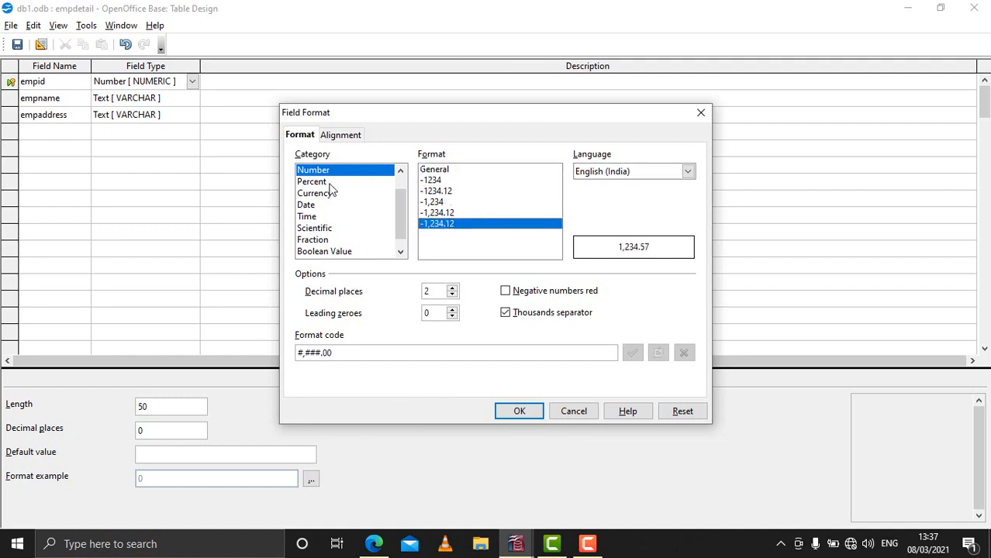
left_click(330, 183)
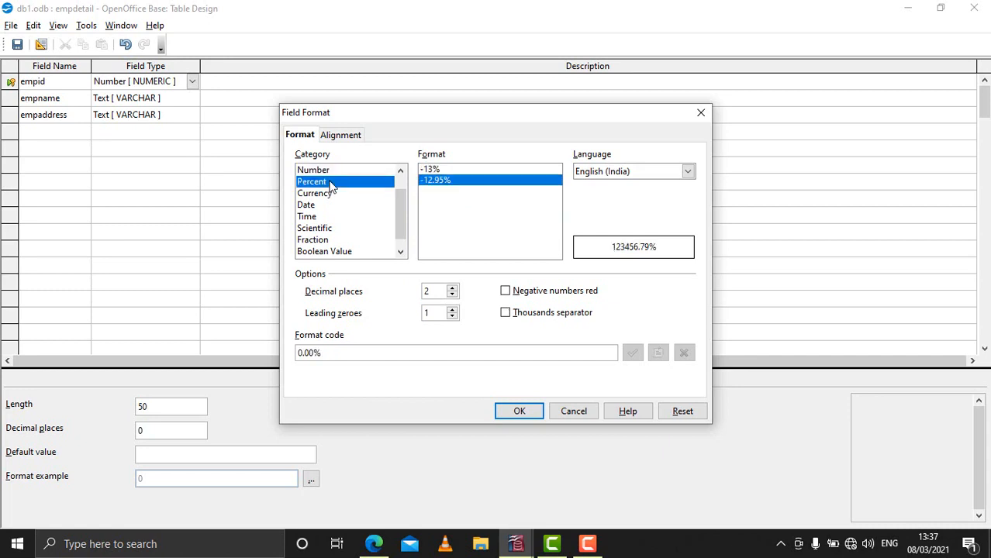
left_click(334, 193)
left_click(326, 207)
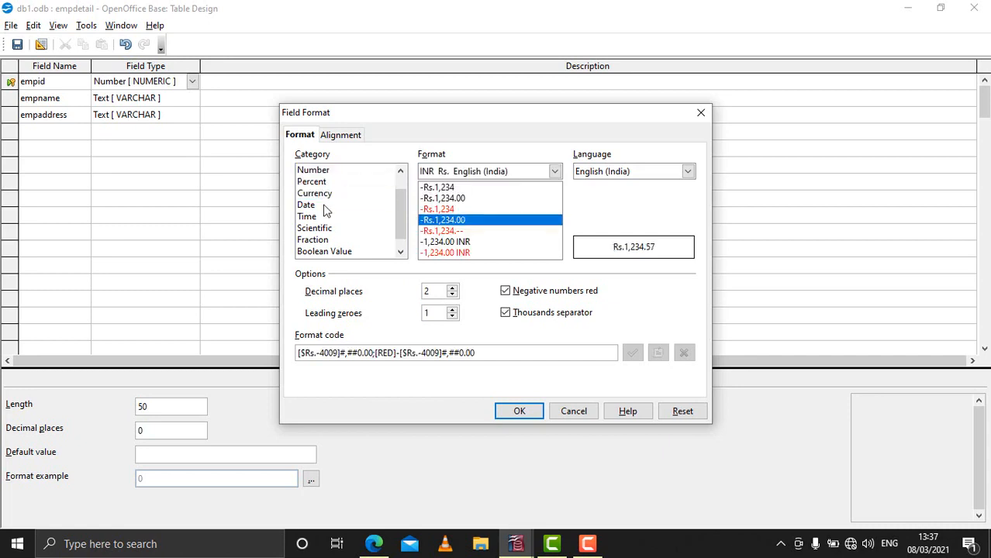
left_click(327, 171)
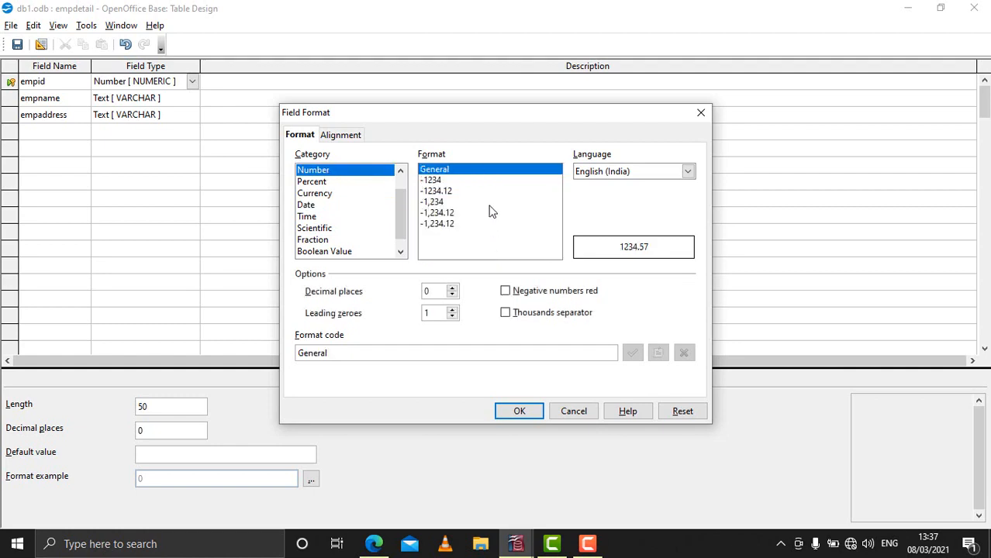
left_click(580, 412)
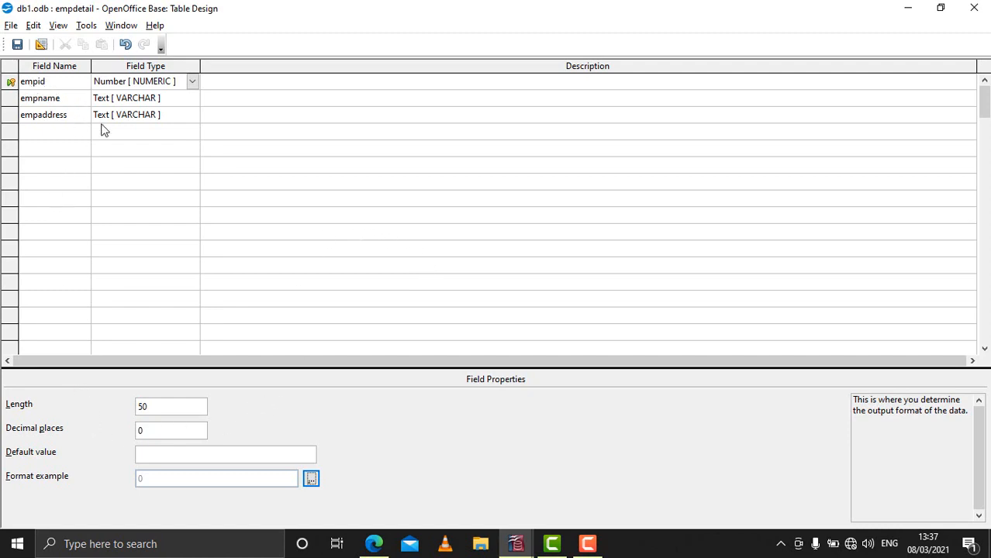
- Set the empname field's Entry required property to No, and close the empdetail design with its changes saved
left_click(116, 105)
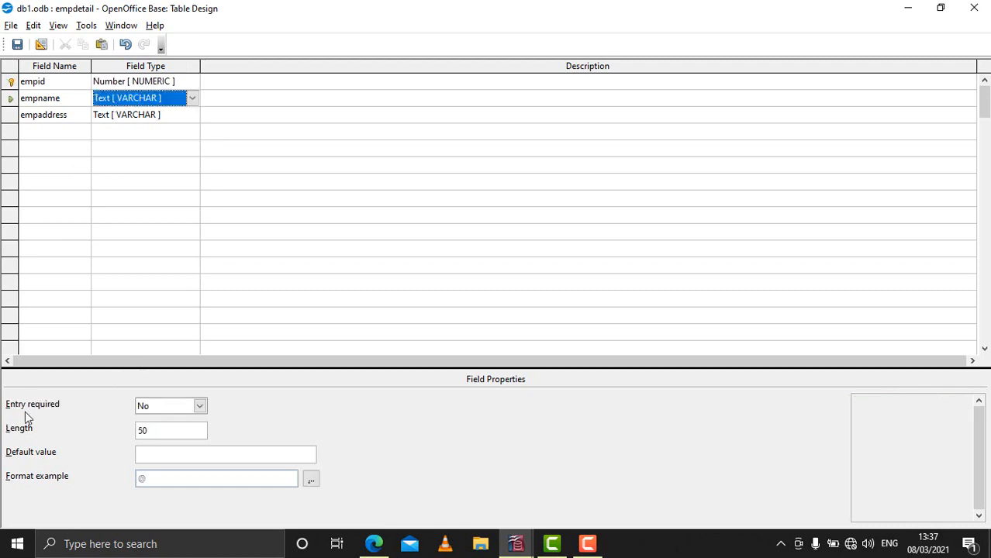
left_click(199, 407)
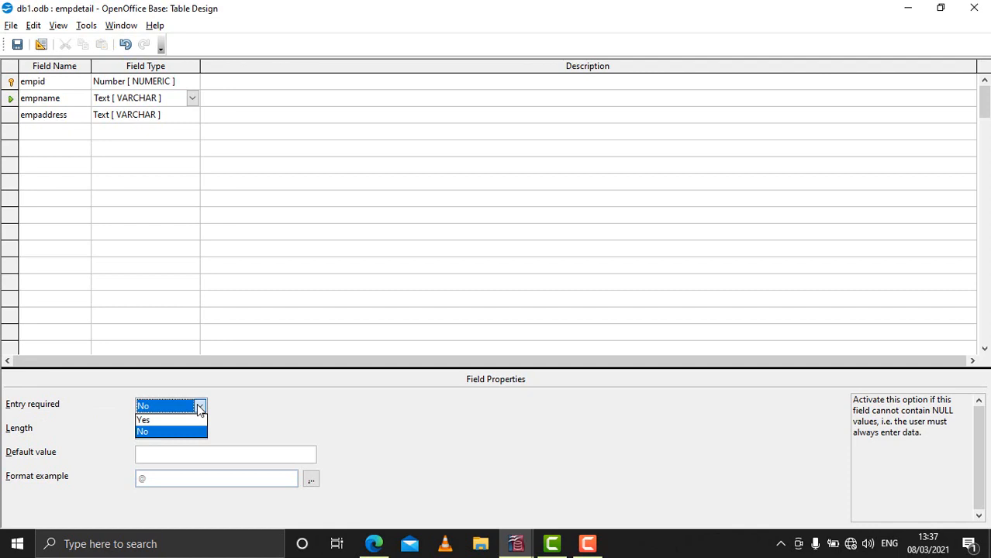
left_click(161, 431)
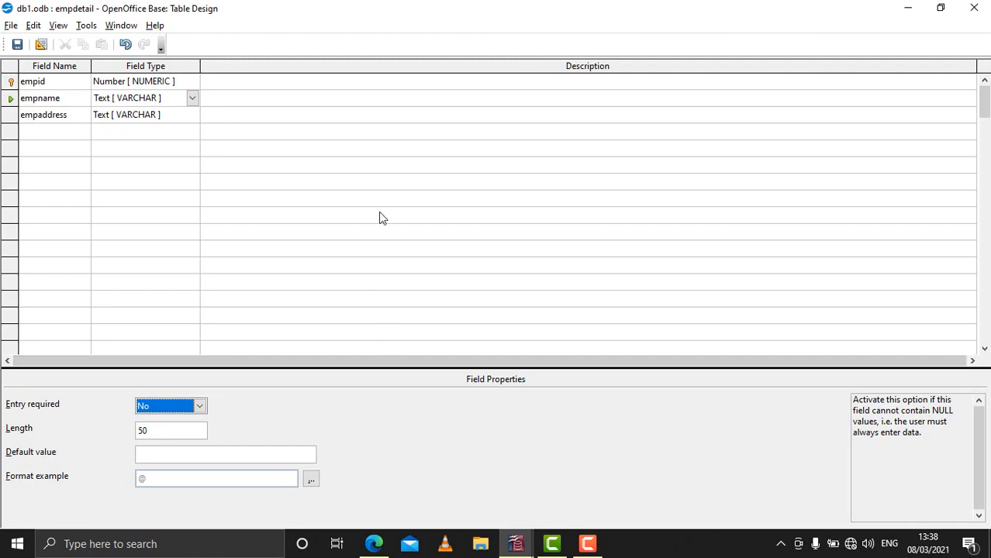
left_click(974, 8)
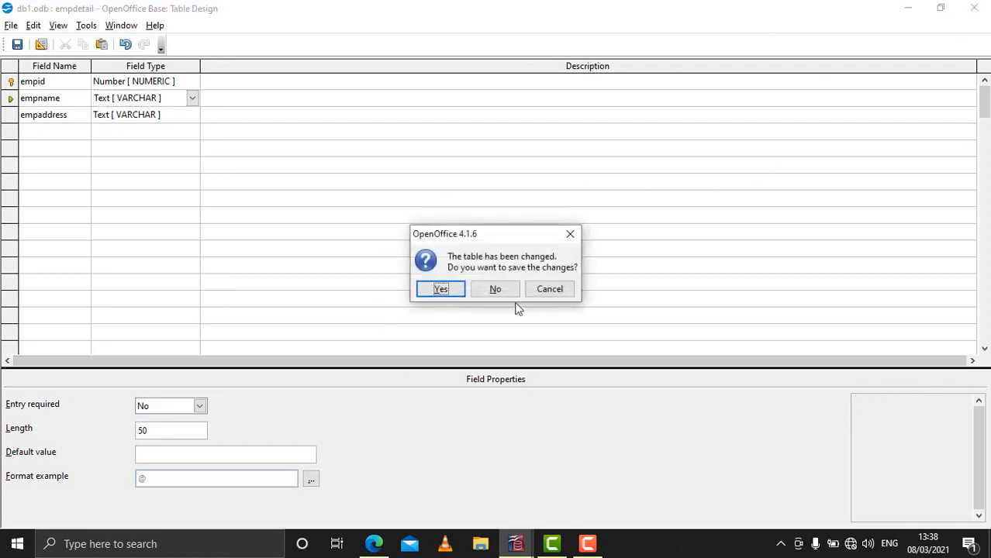
left_click(460, 292)
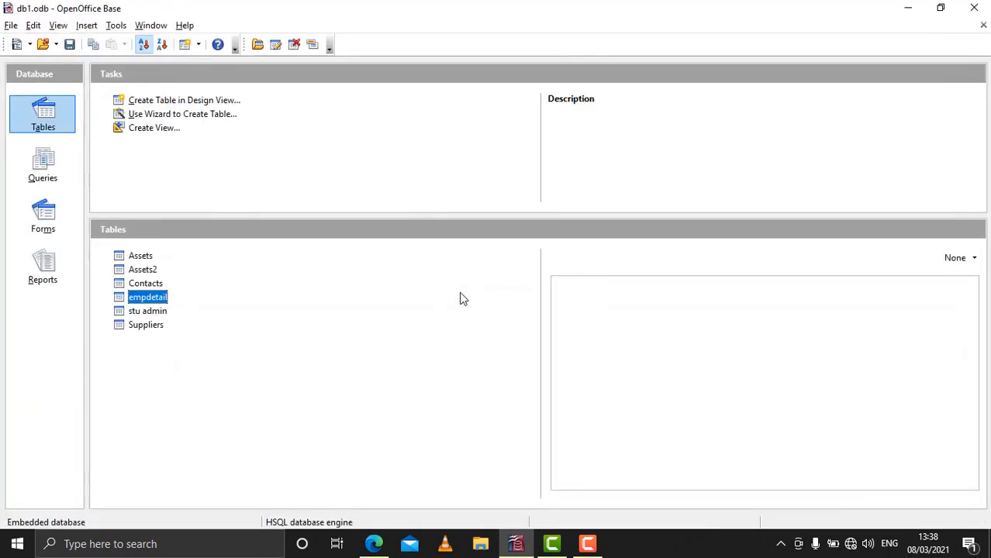